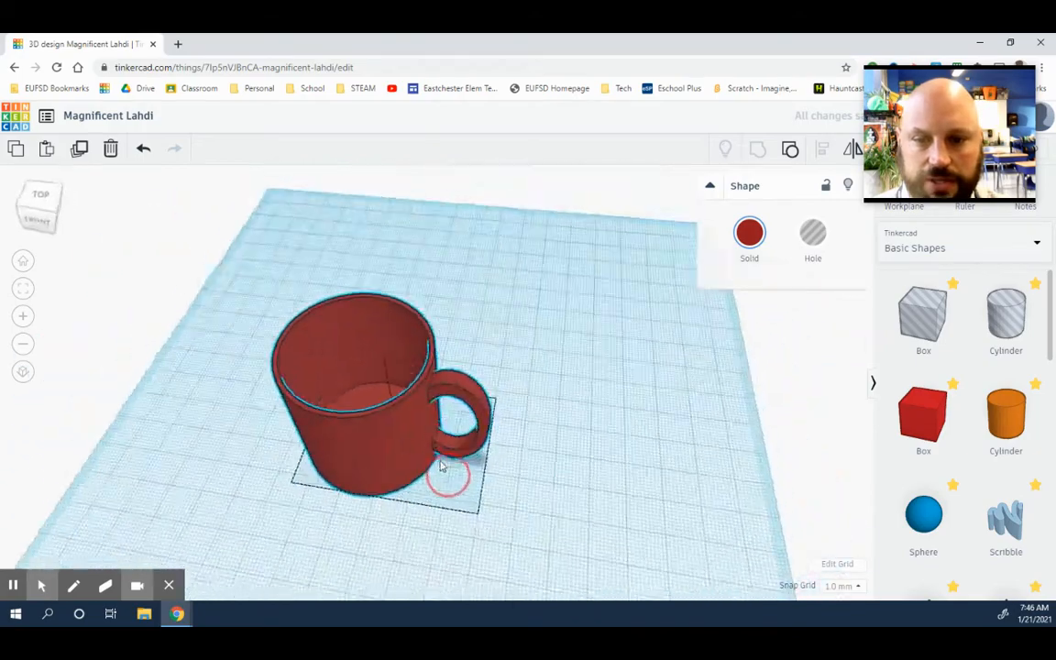
- Move the finished red mug to the back of the workplane, leaving the front area free
drag(466, 334, 471, 268)
click(667, 443)
right_drag(666, 443, 617, 376)
drag(570, 247, 564, 275)
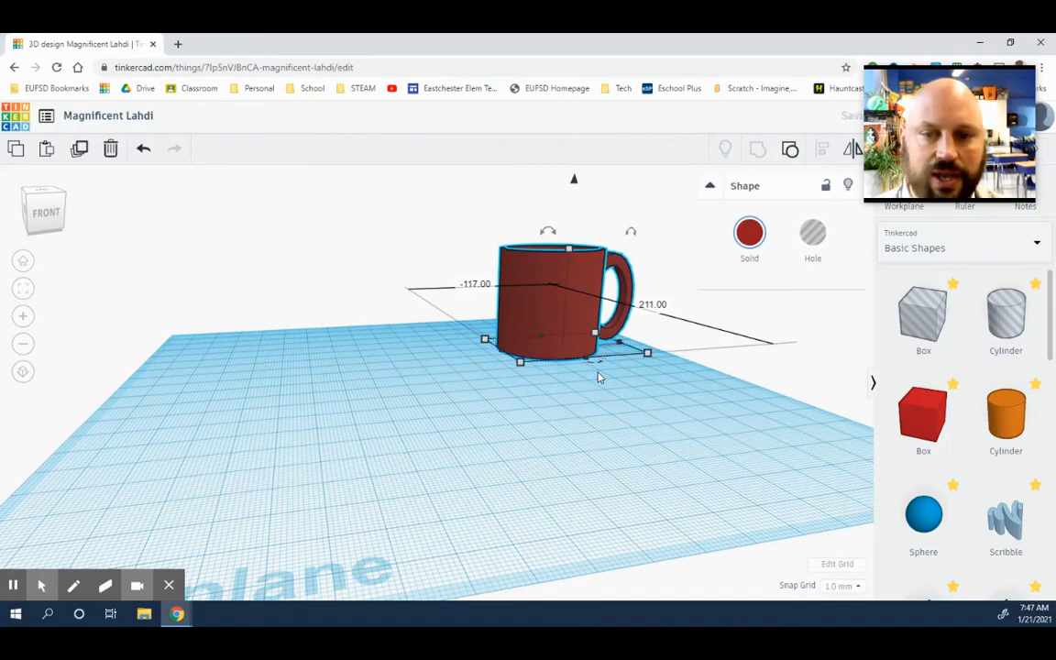
click(606, 384)
right_drag(606, 384, 695, 408)
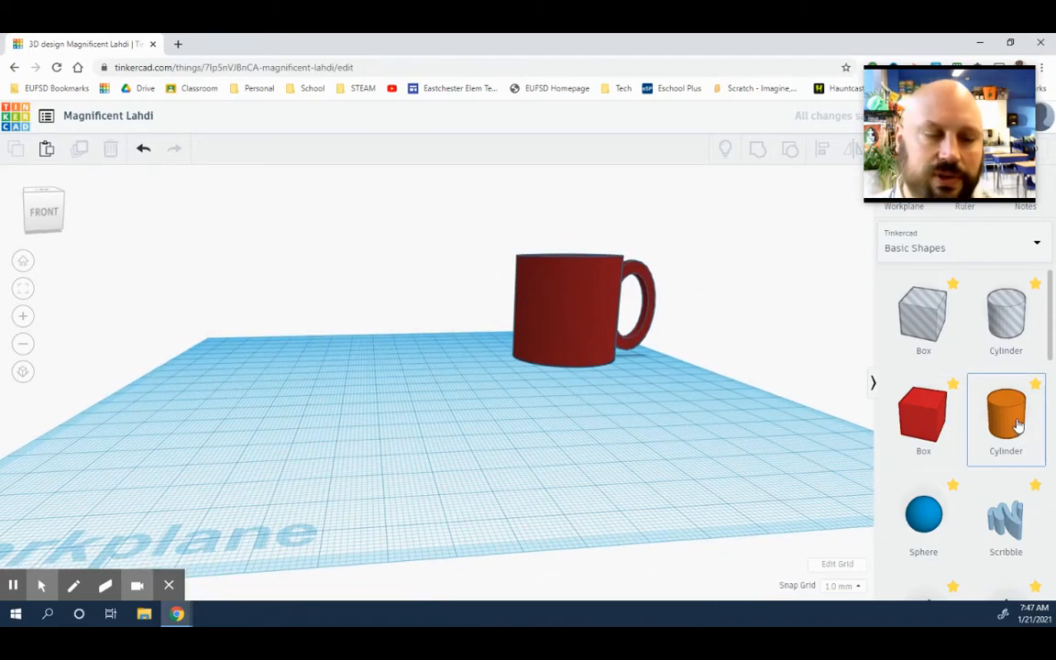
- Place a solid cylinder on the workplane in front of the red mug
drag(1016, 419, 427, 468)
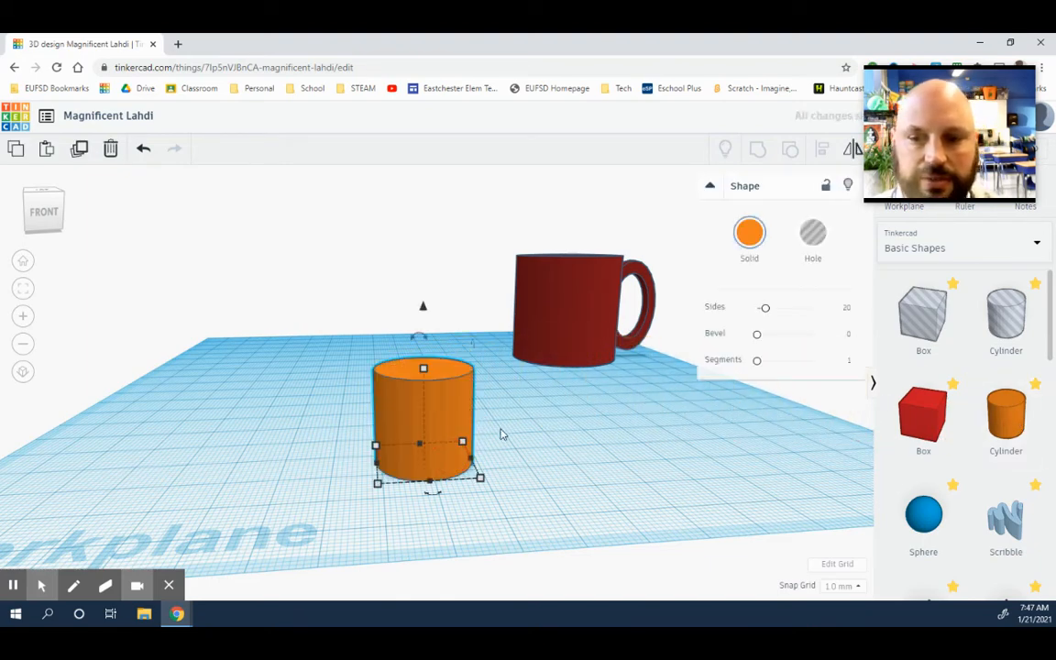
right_drag(501, 434, 511, 424)
scroll(525, 423, up, 10)
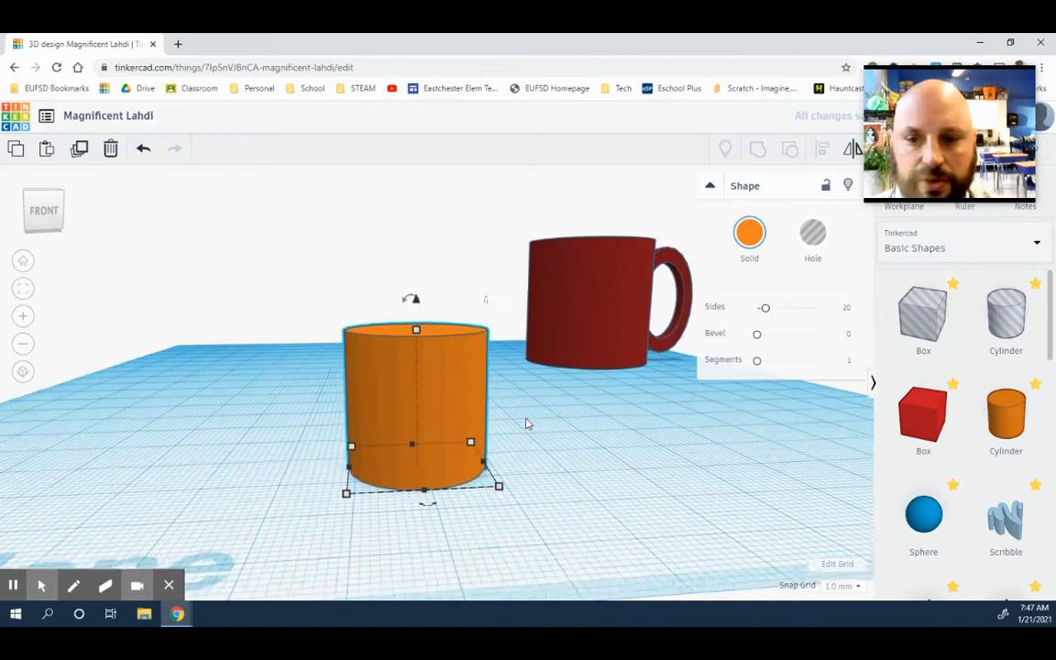
right_drag(579, 428, 552, 436)
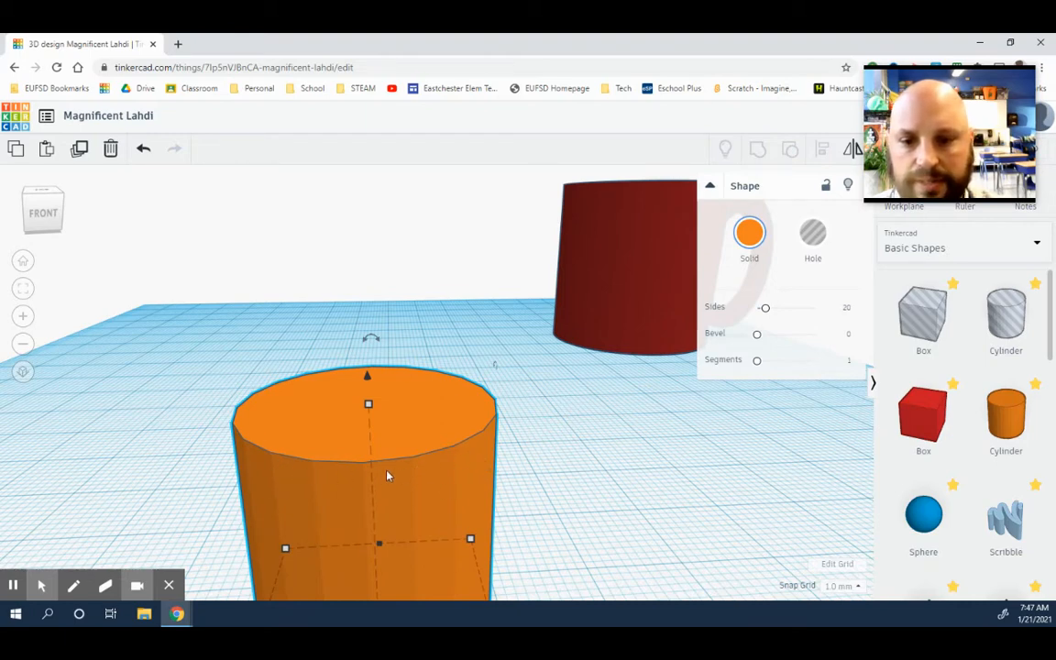
scroll(490, 453, down, 3)
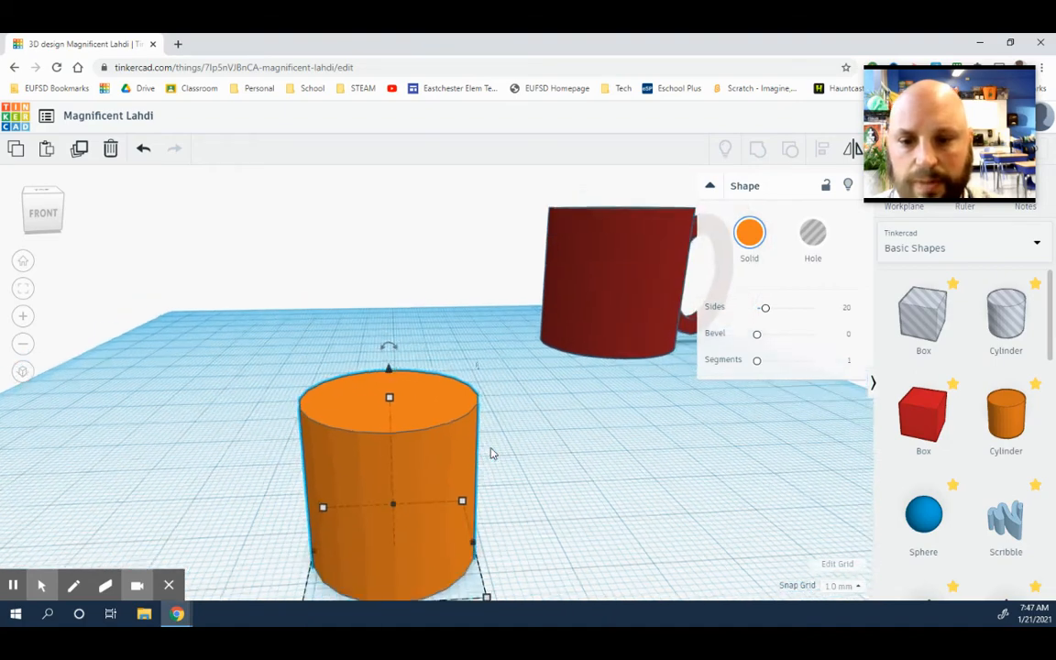
click(716, 499)
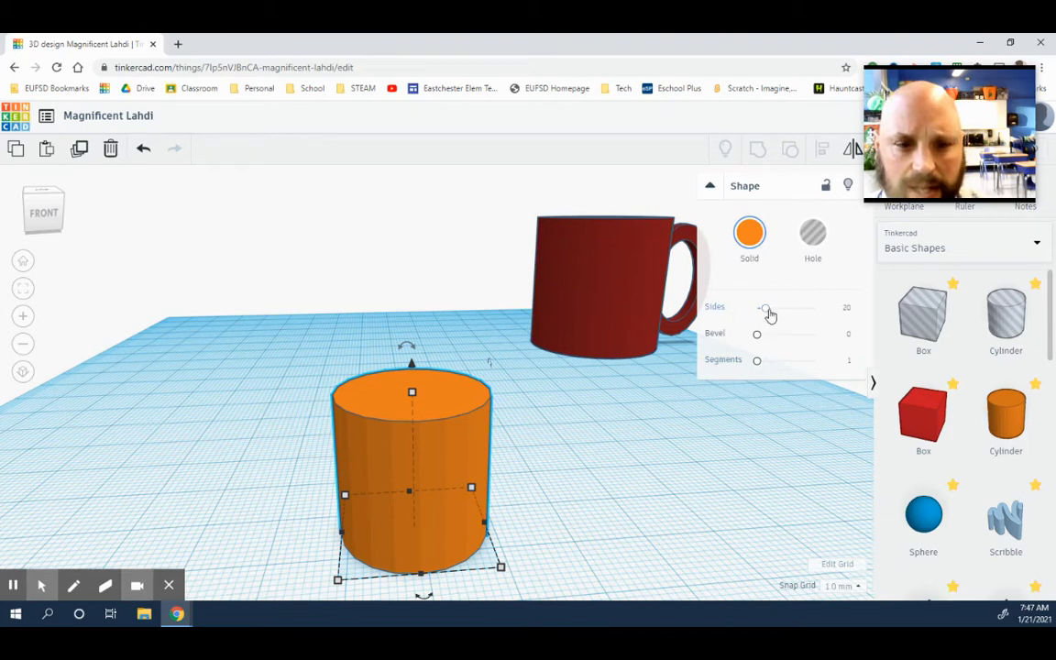
- Smooth the orange cylinder by setting its number of sides to 64
drag(770, 314, 798, 340)
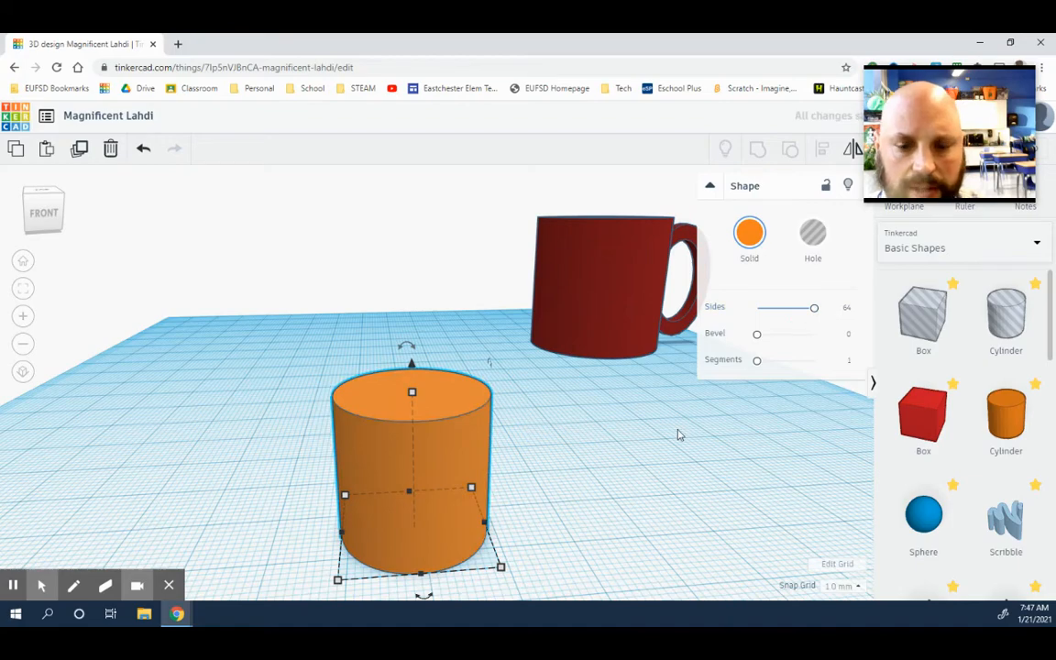
scroll(678, 434, up, 5)
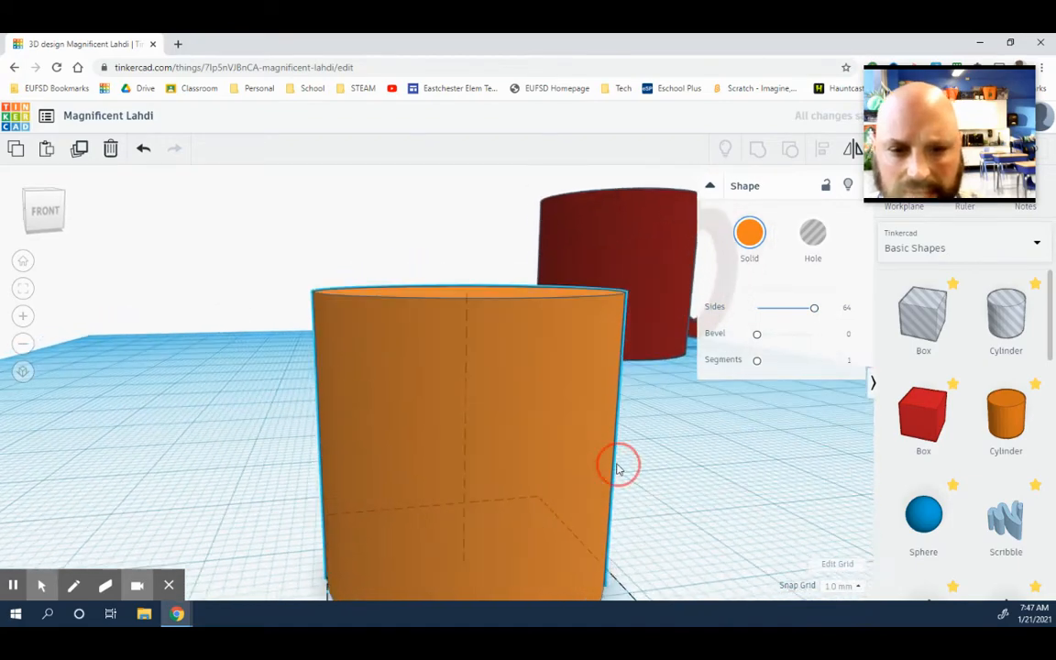
right_drag(616, 464, 622, 459)
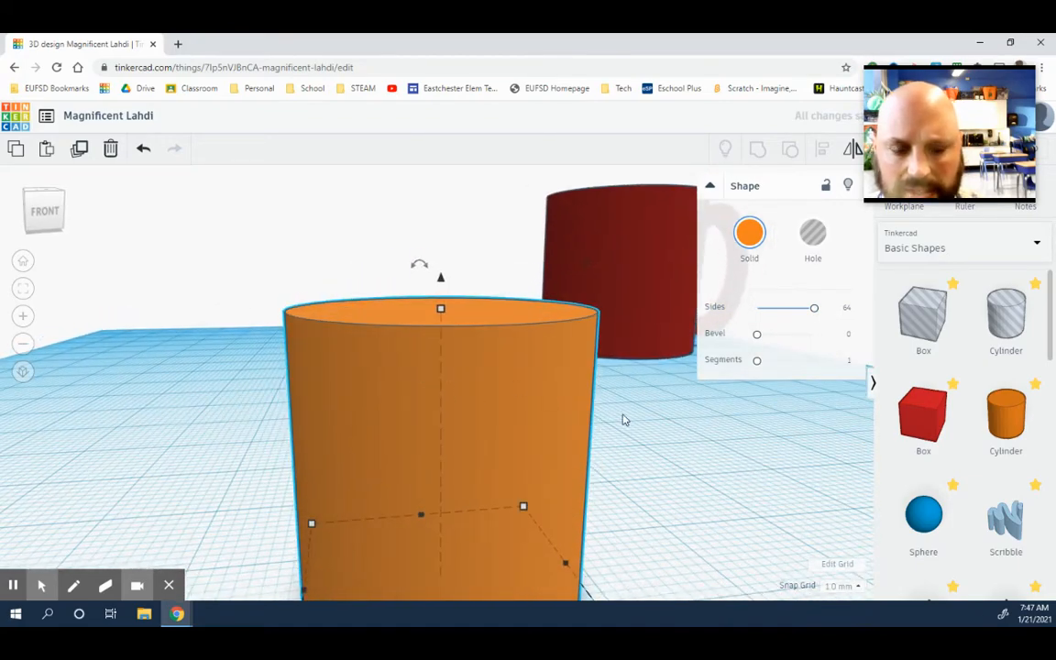
scroll(624, 415, down, 4)
mouse_move(623, 416)
right_down()
mouse_move(622, 437)
mouse_move(617, 423)
right_up()
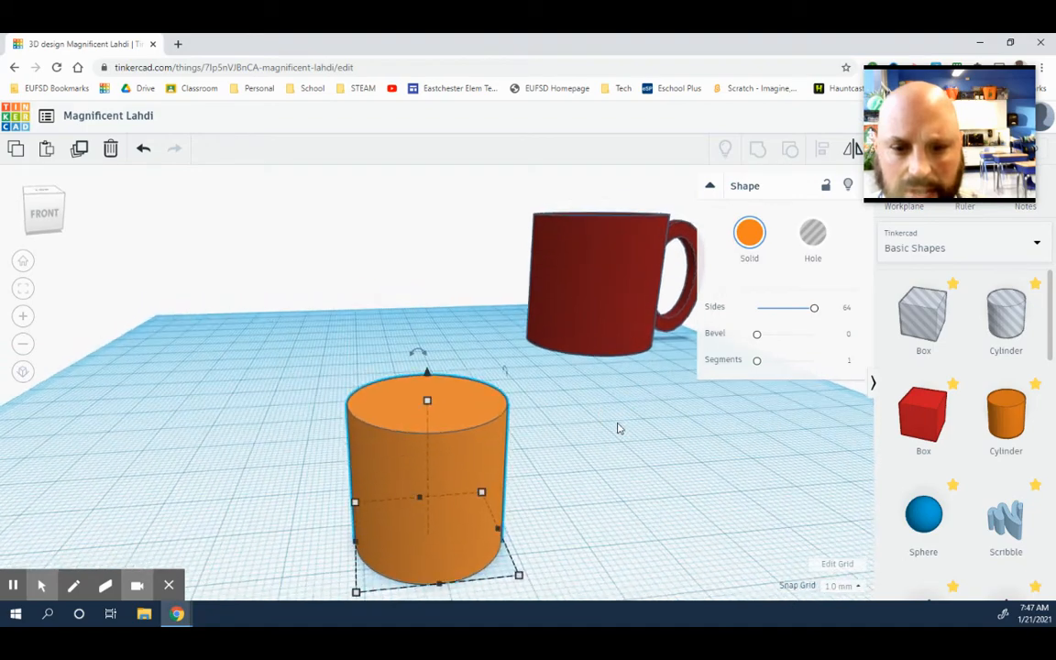
mouse_move(815, 316)
mouse_down()
mouse_move(729, 308)
mouse_move(826, 316)
mouse_up()
click(673, 461)
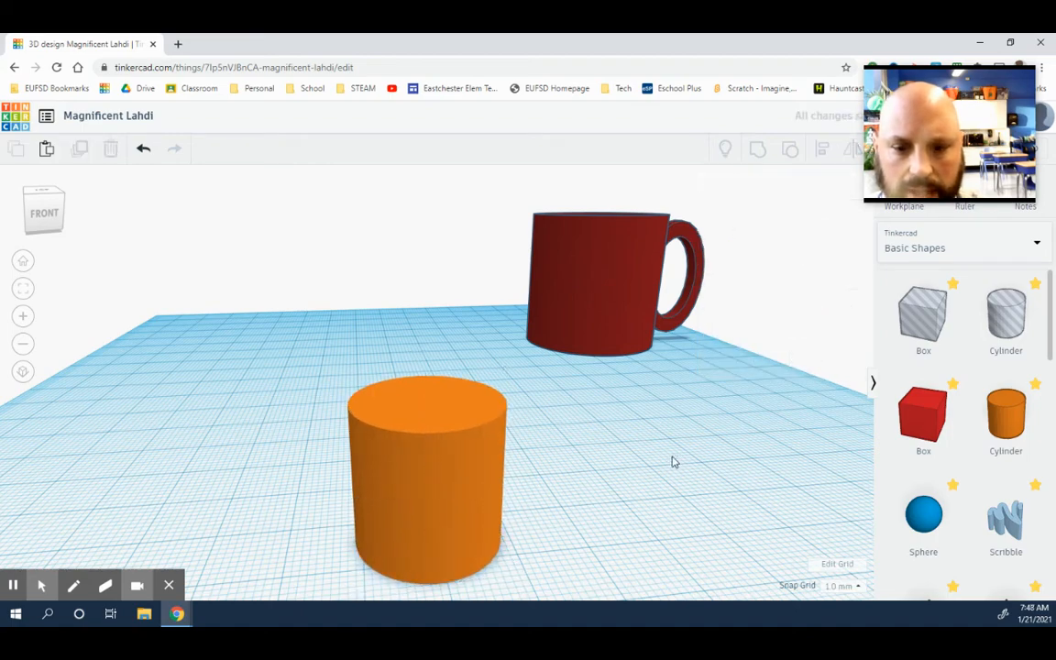
- Set the orange cylinder's width to 40 mm
scroll(664, 465, down, 3)
right_drag(653, 474, 590, 456)
click(476, 425)
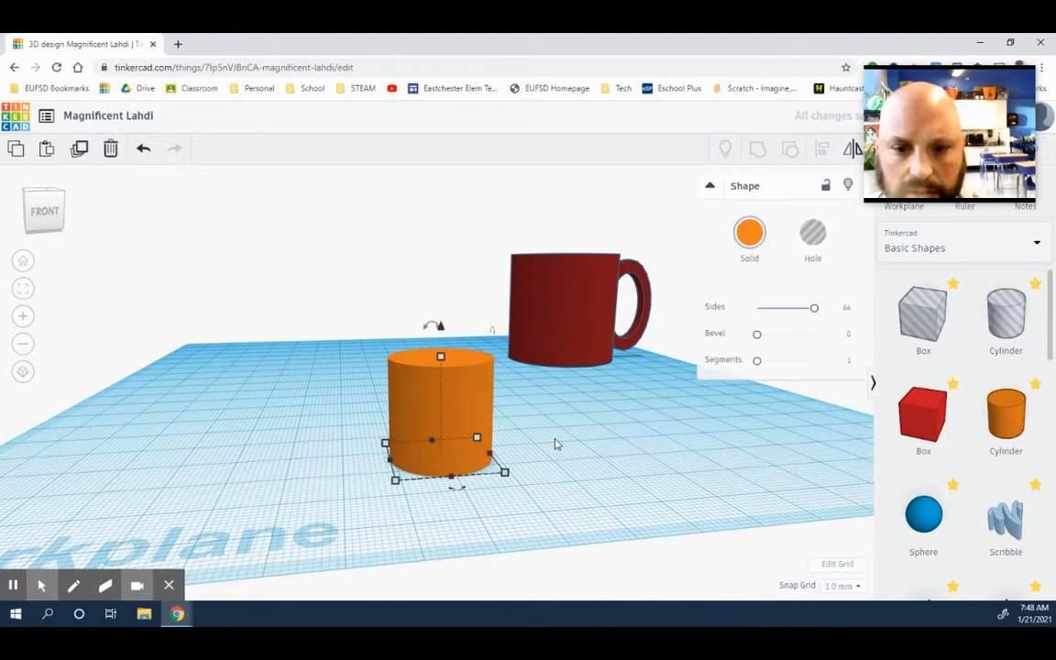
right_drag(578, 458, 566, 455)
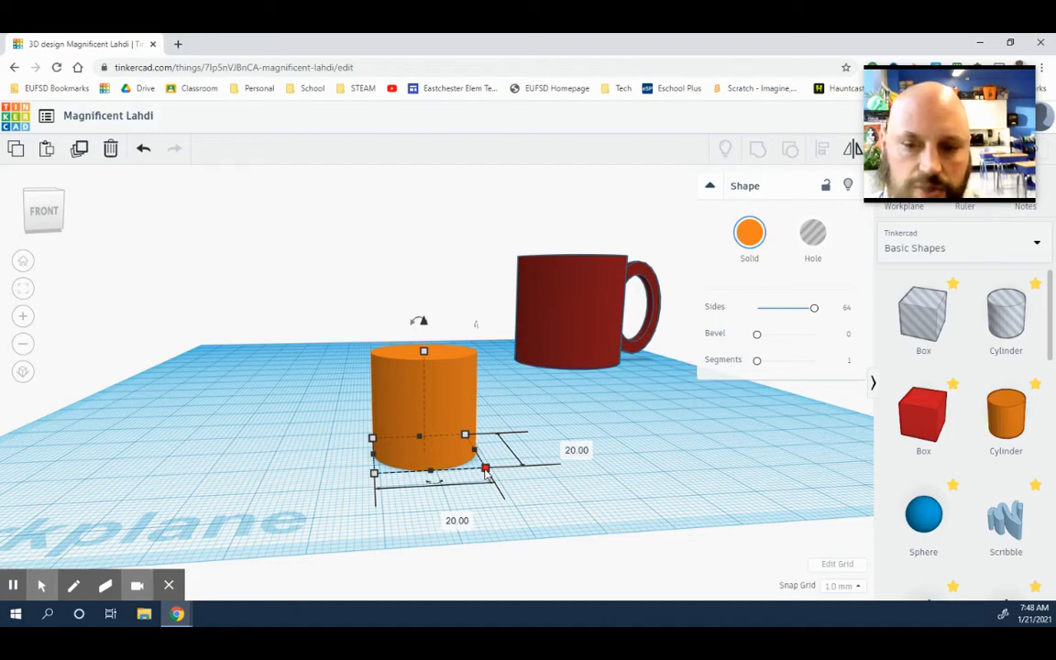
right_drag(528, 493, 471, 429)
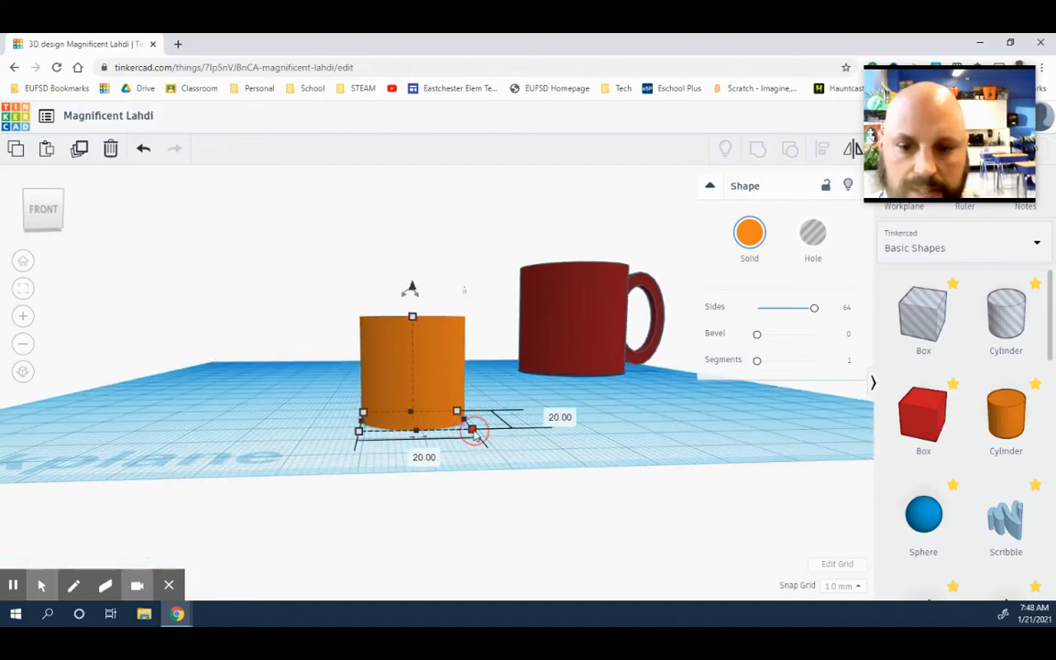
scroll(474, 435, up, 4)
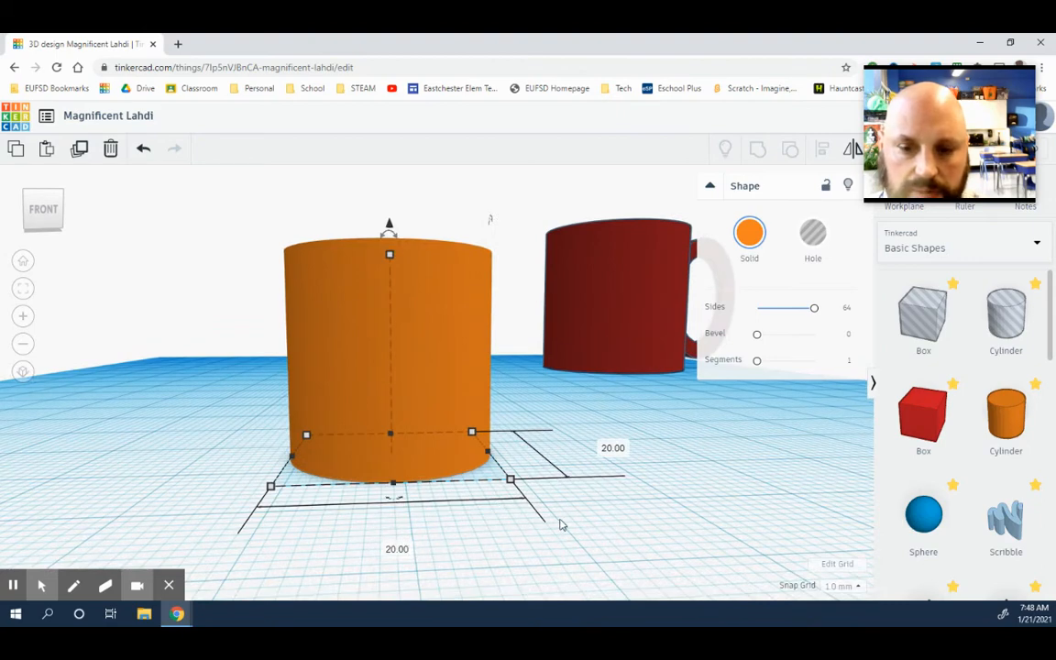
click(510, 479)
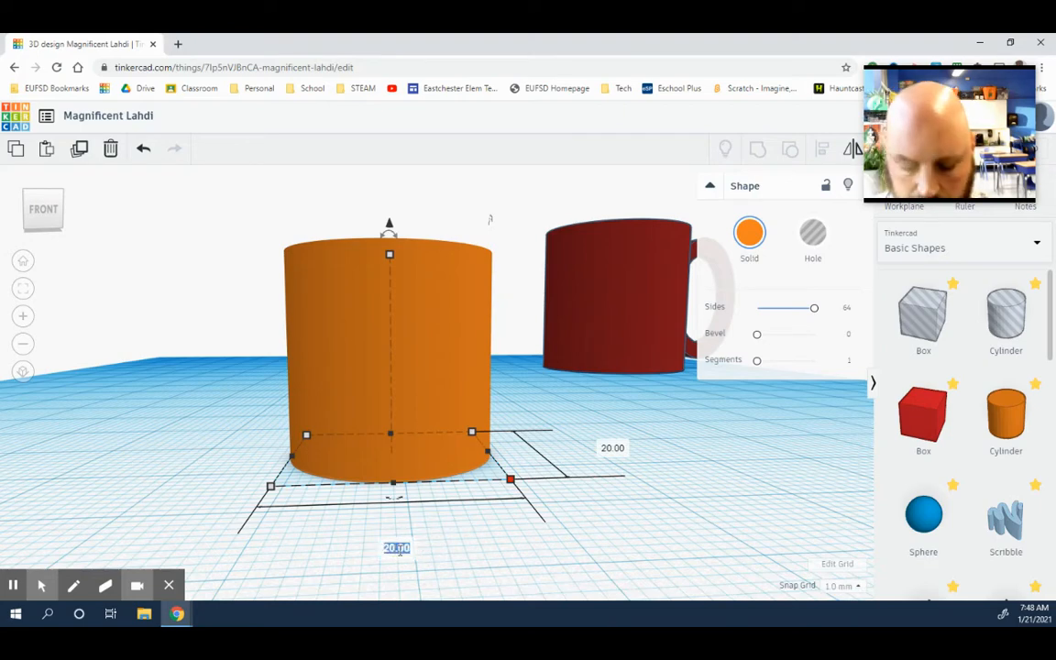
text(40)
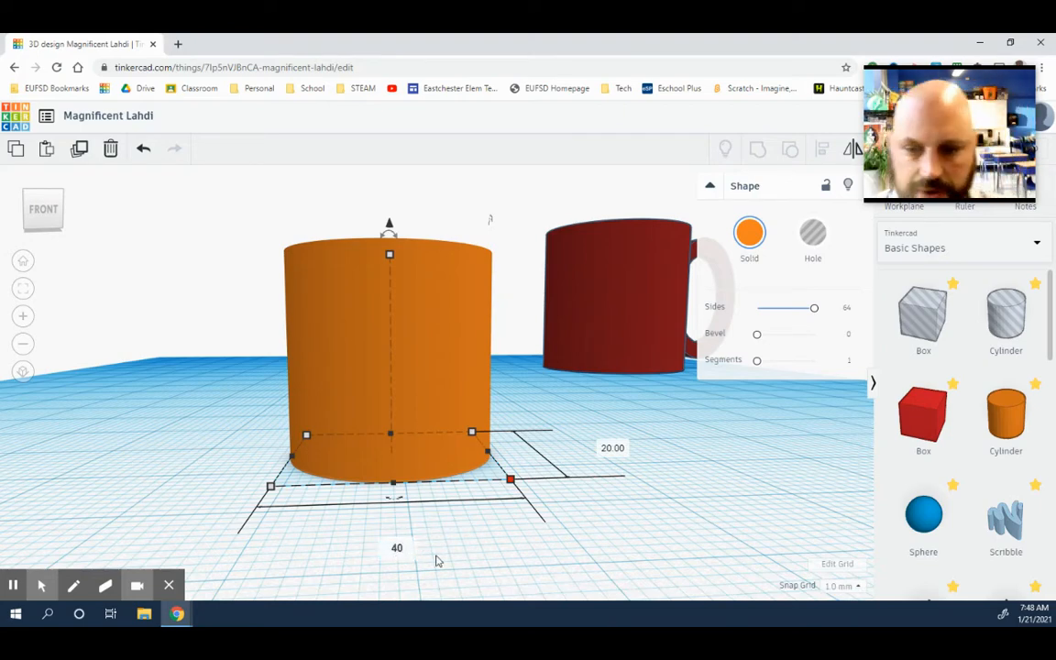
key(Return)
right_drag(692, 538, 653, 536)
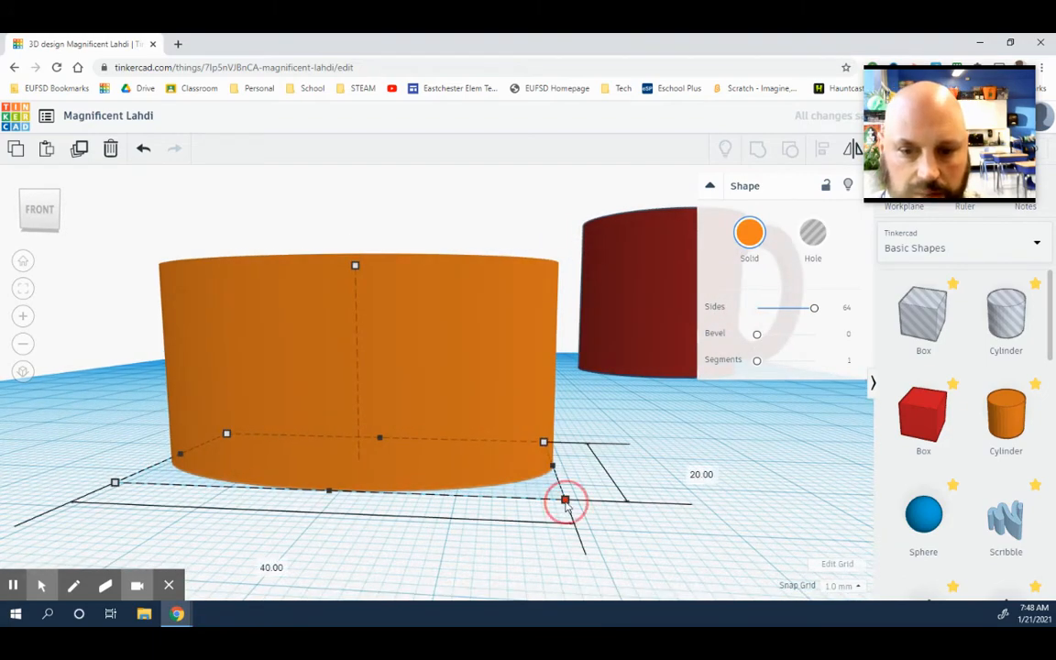
- Set the orange cylinder's depth to 40 mm so its base is round
click(688, 470)
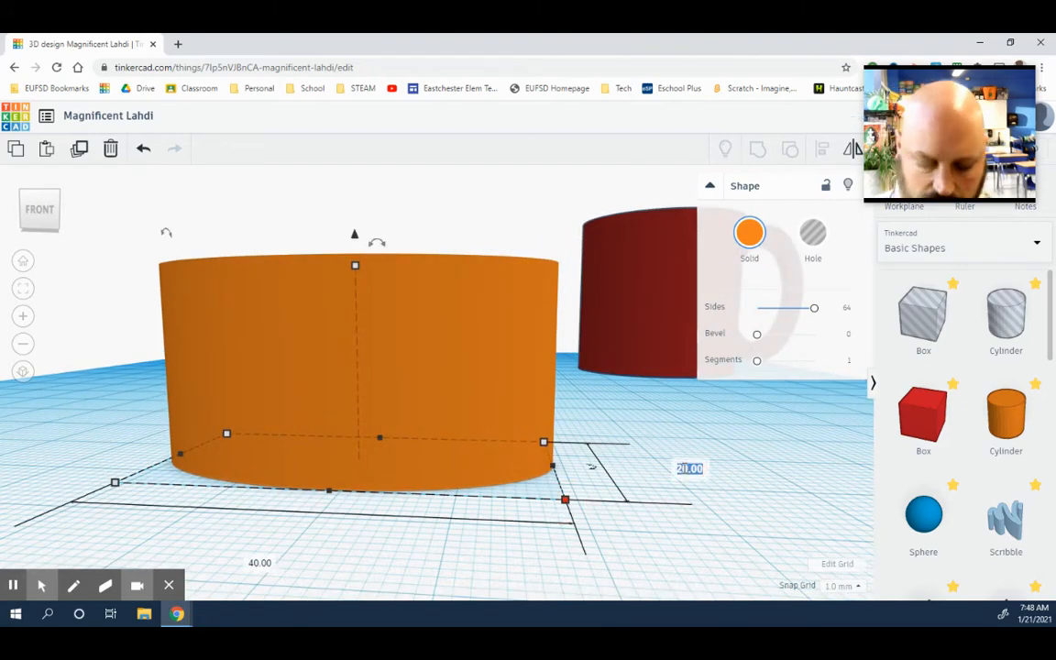
text(40)
click(688, 523)
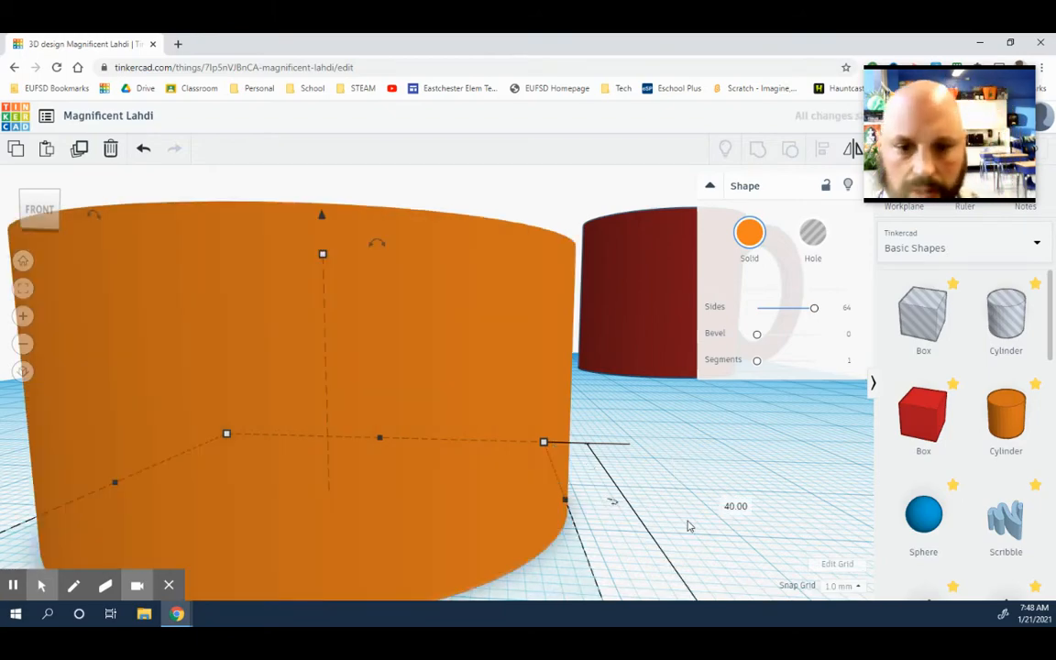
scroll(689, 526, down, 2)
right_drag(614, 520, 642, 520)
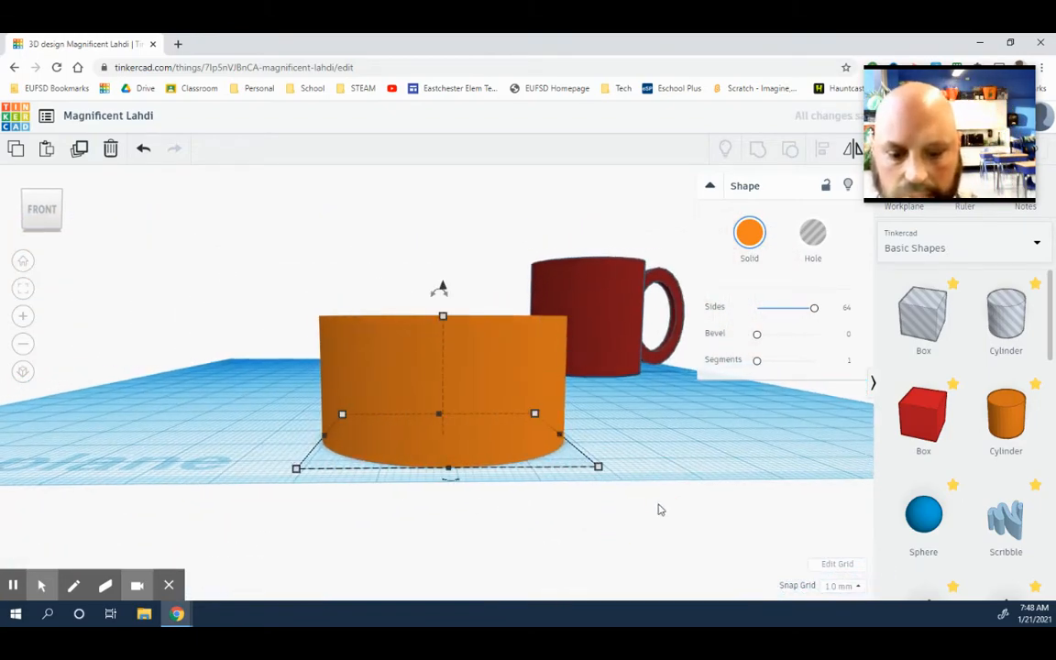
- Set the orange cylinder's height to 40 mm
mouse_move(681, 465)
right_down()
mouse_move(689, 483)
mouse_move(688, 469)
right_up()
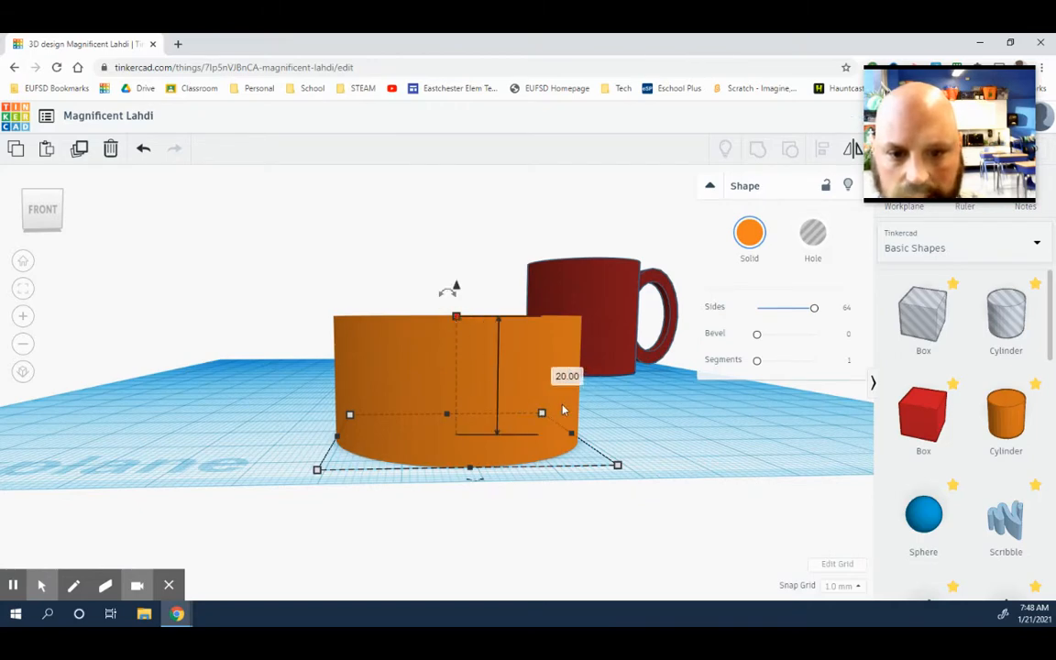
text(40)
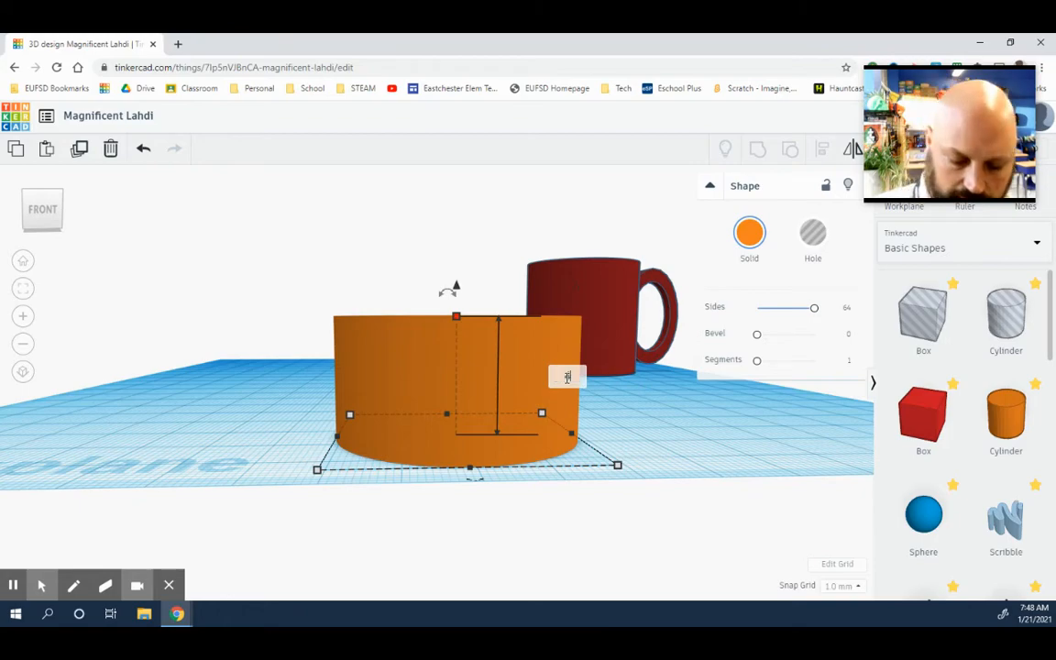
key(Return)
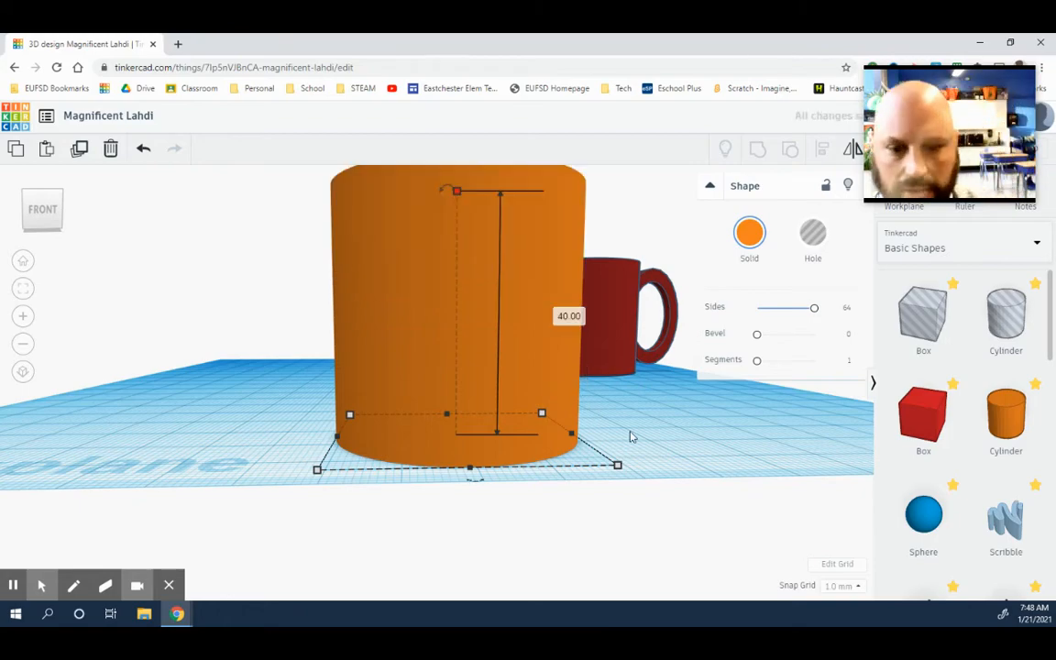
click(630, 436)
scroll(637, 418, down, 4)
mouse_move(624, 410)
right_down()
mouse_move(643, 455)
mouse_move(655, 431)
mouse_move(573, 419)
mouse_move(628, 421)
right_up()
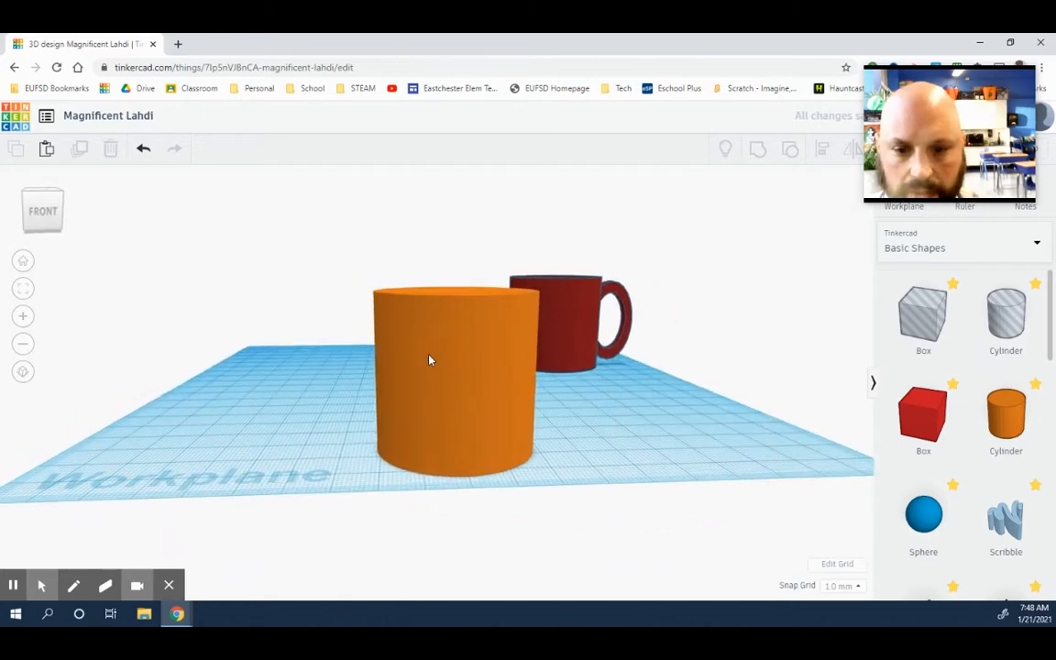
- Duplicate the orange cylinder, shift the original left along the workplane's front, and move the copy to the back-left area behind it
click(429, 360)
drag(489, 349, 428, 347)
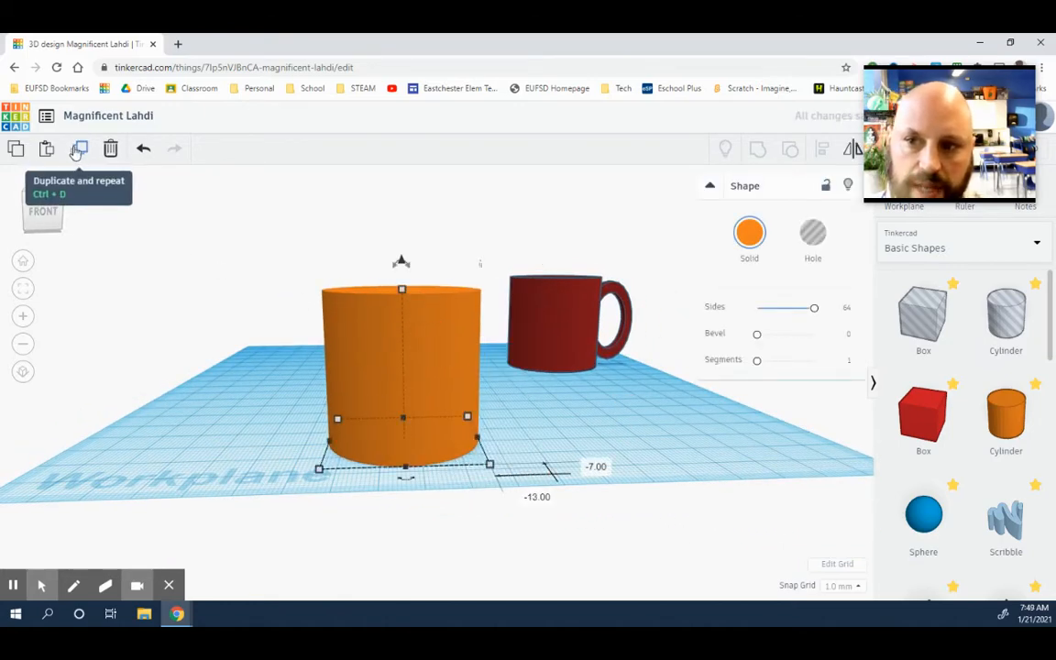
click(81, 149)
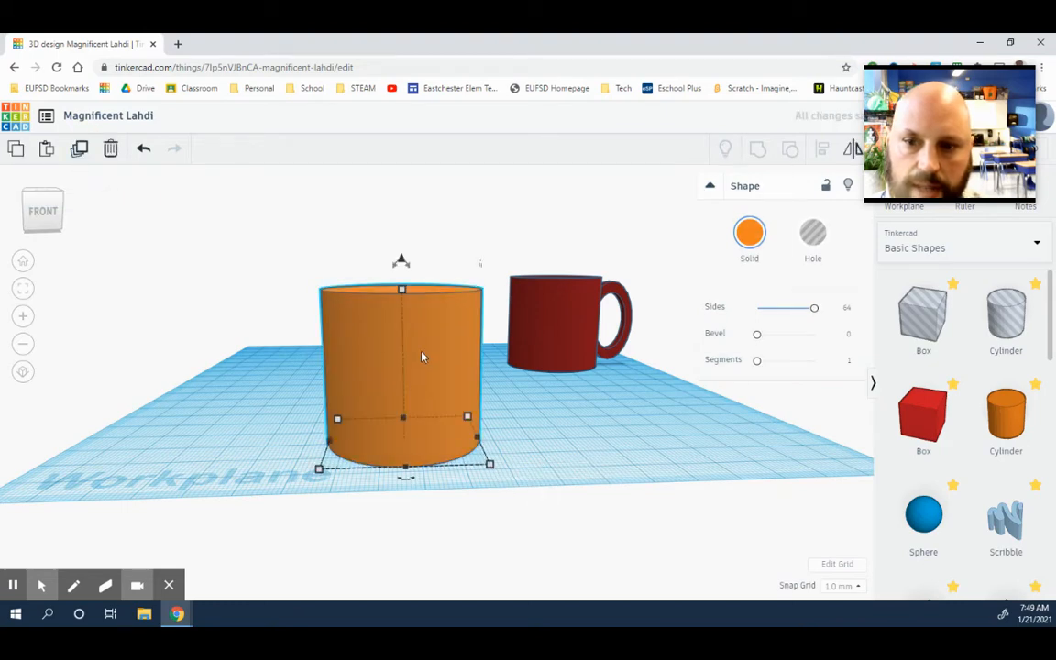
drag(421, 356, 619, 349)
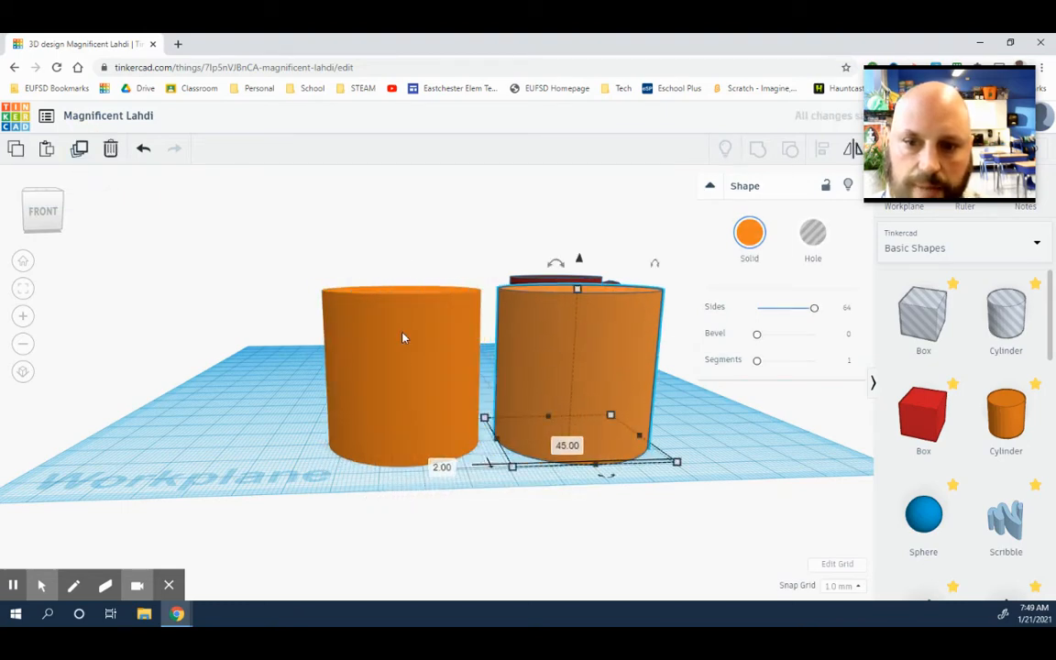
drag(402, 338, 342, 337)
drag(612, 360, 197, 298)
click(209, 284)
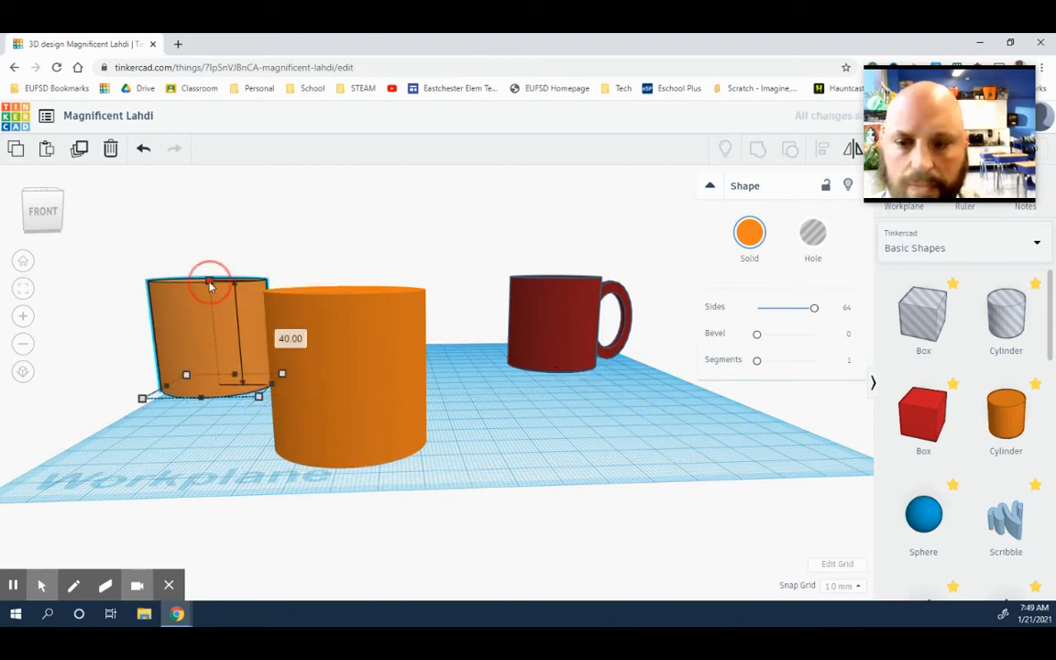
- Add a Tube from the basic shapes to the workplane, in front of the red mug
scroll(978, 460, down, 5)
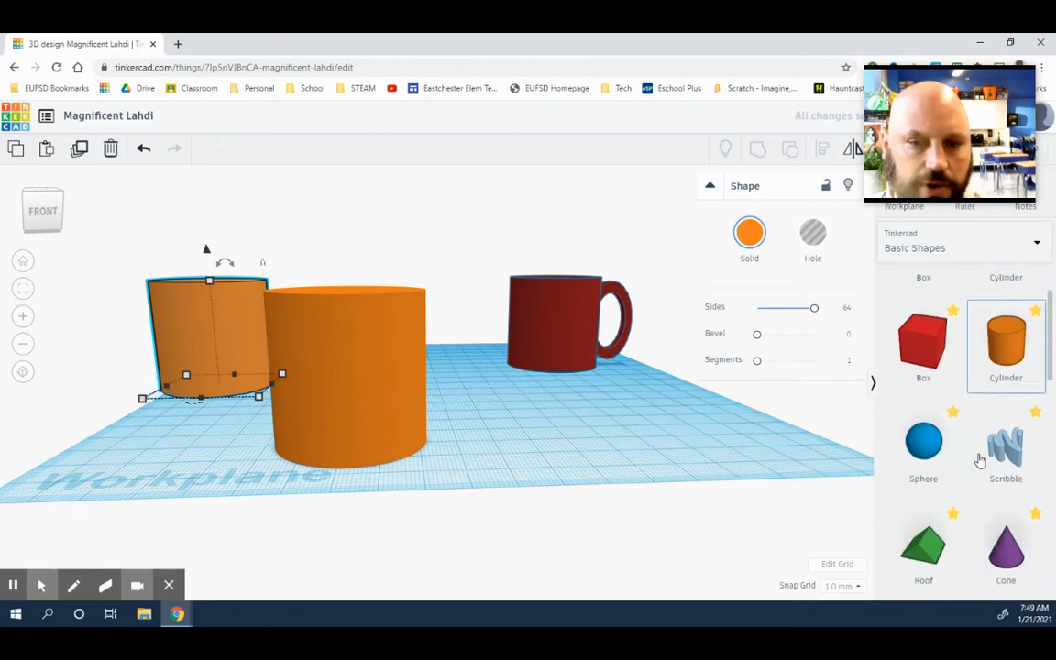
scroll(978, 460, down, 4)
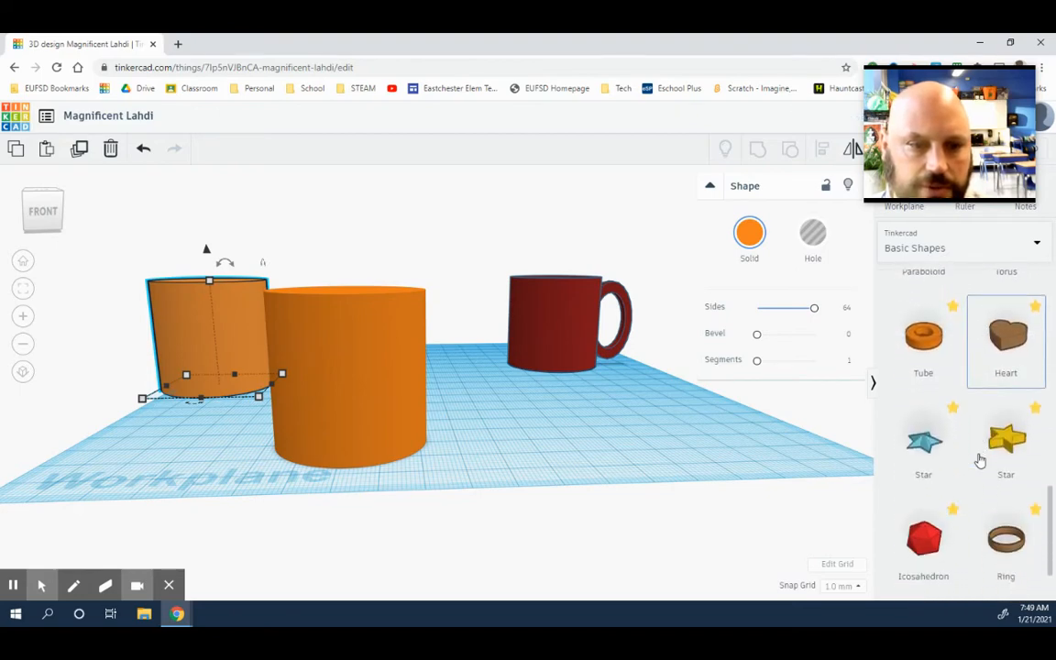
scroll(979, 460, up, 1)
drag(923, 396, 586, 427)
scroll(666, 444, up, 3)
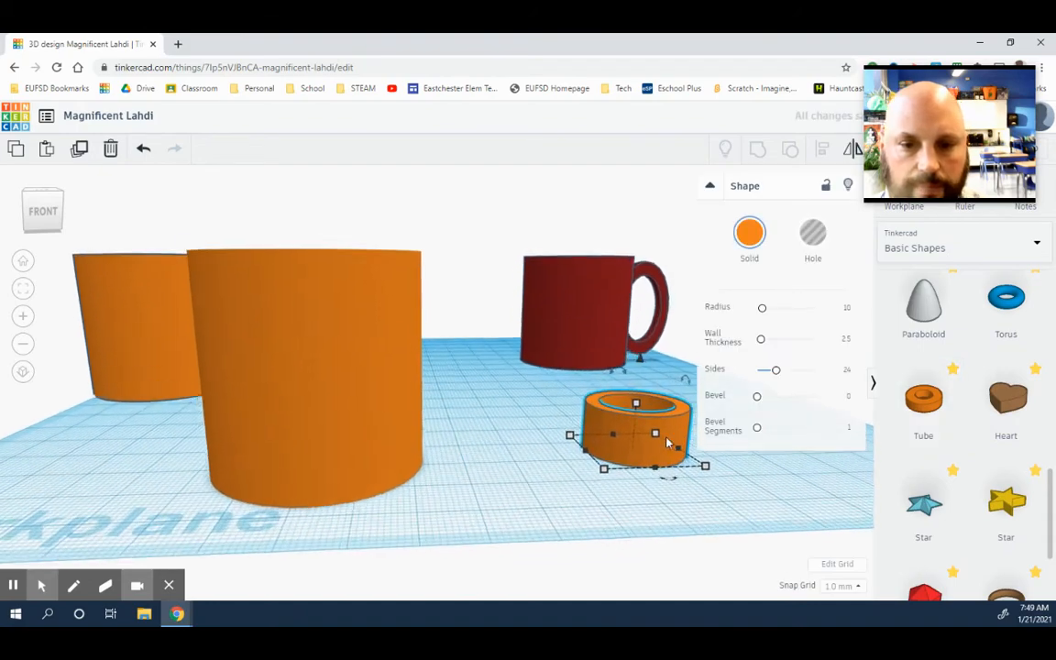
right_drag(663, 420, 680, 495)
scroll(653, 497, up, 3)
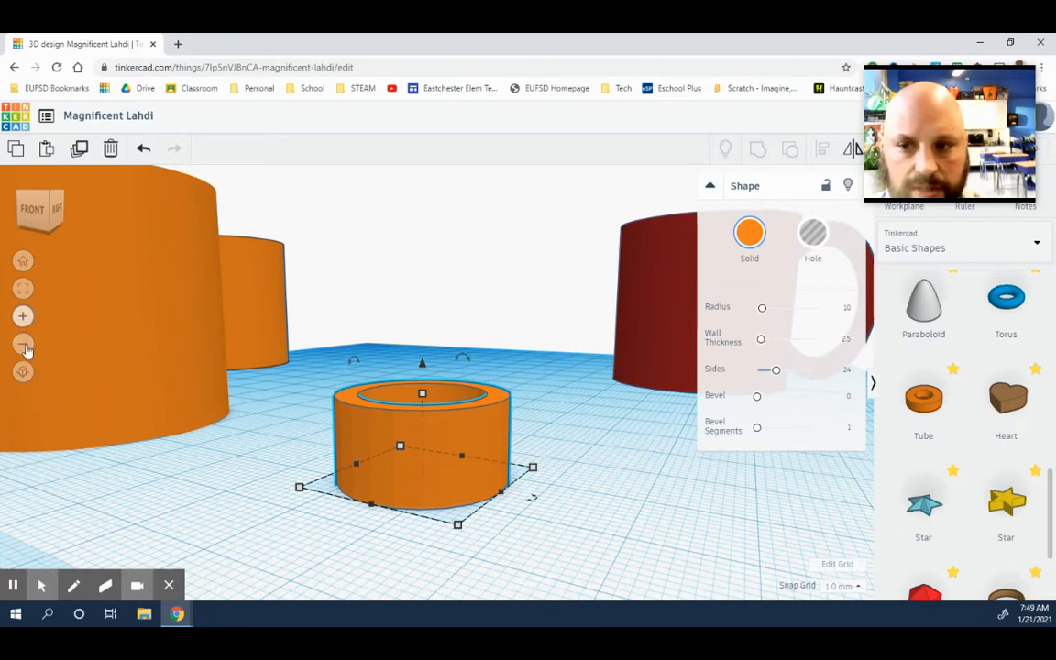
right_drag(596, 494, 598, 495)
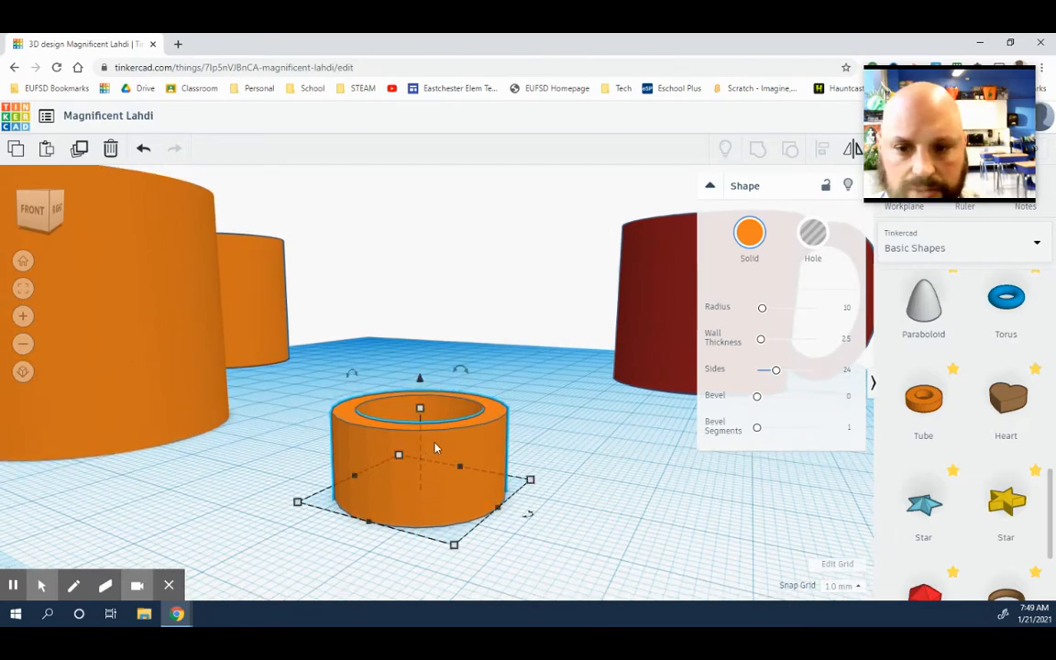
- Rotate the tube 90° so it stands upright on its edge, and raise it 5 mm
drag(362, 377, 359, 379)
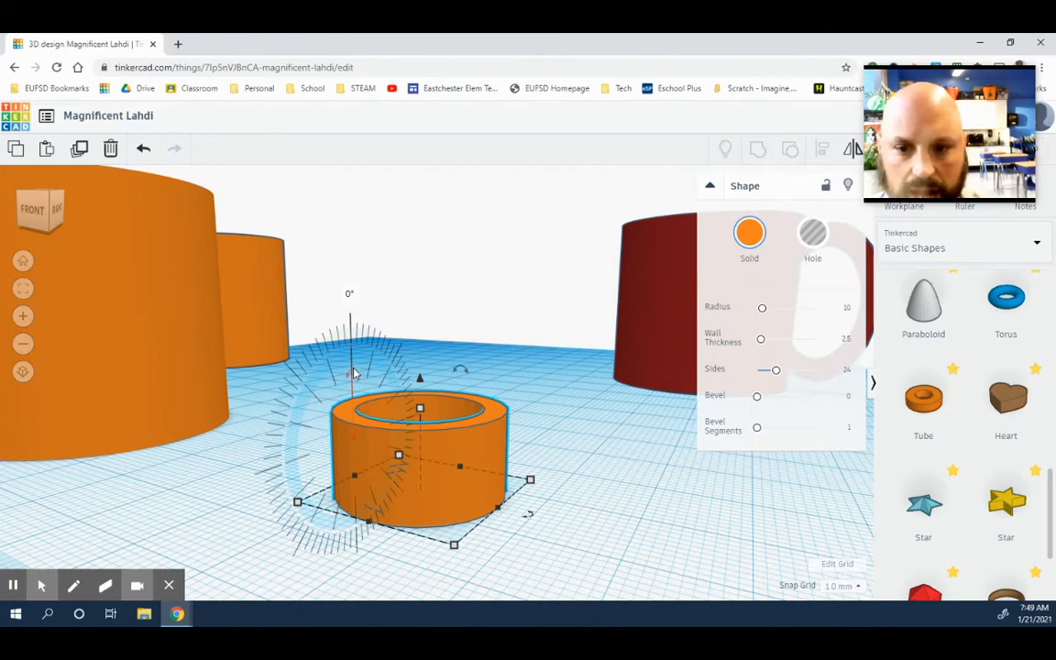
drag(354, 373, 289, 451)
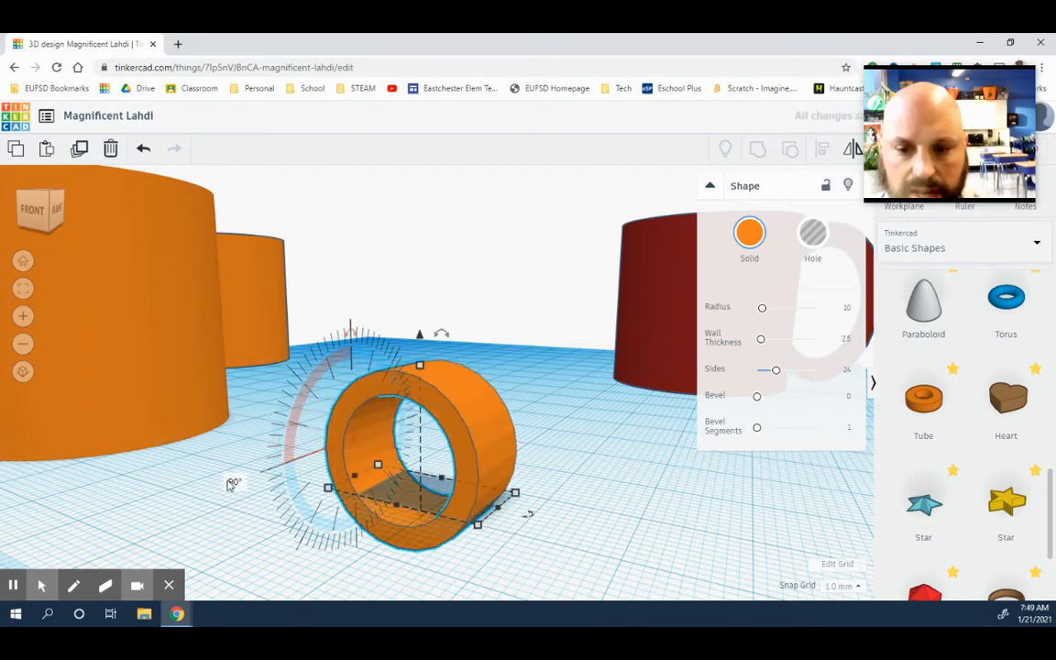
right_drag(601, 513, 642, 513)
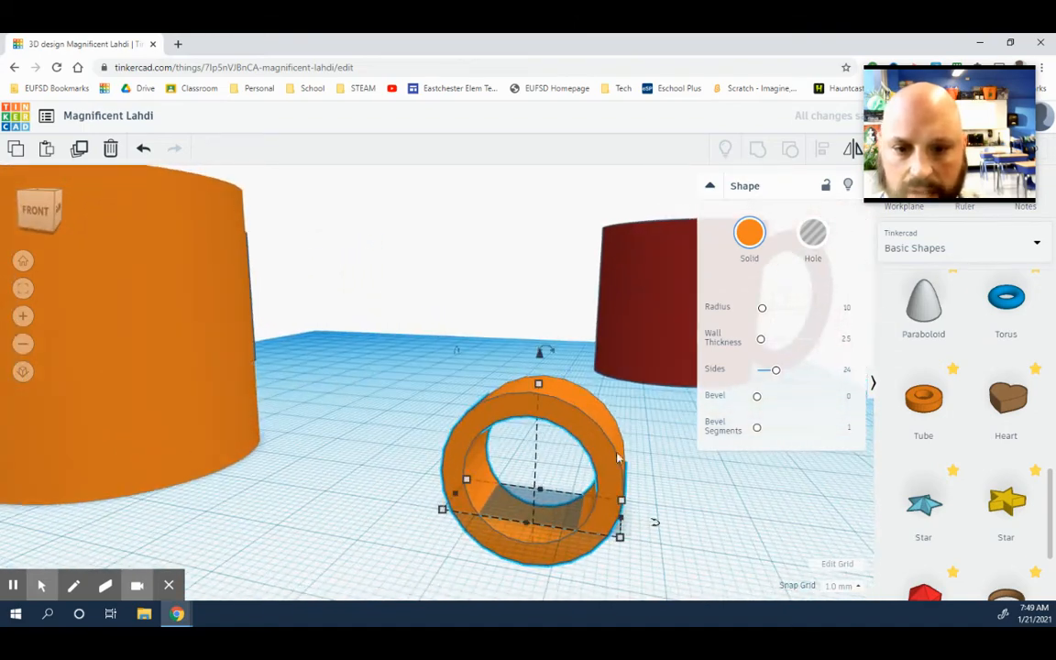
drag(540, 359, 544, 313)
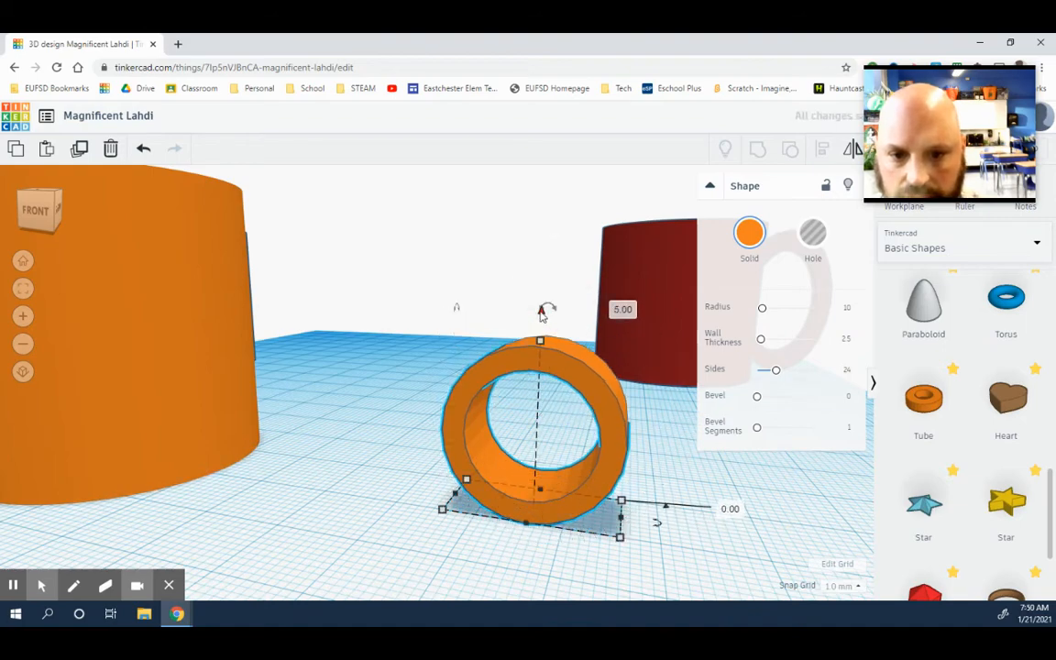
- Move the upright tube to the front orange cylinder so that part of the ring sinks into its right side
right_drag(690, 530, 568, 465)
drag(524, 447, 235, 412)
right_drag(330, 533, 405, 535)
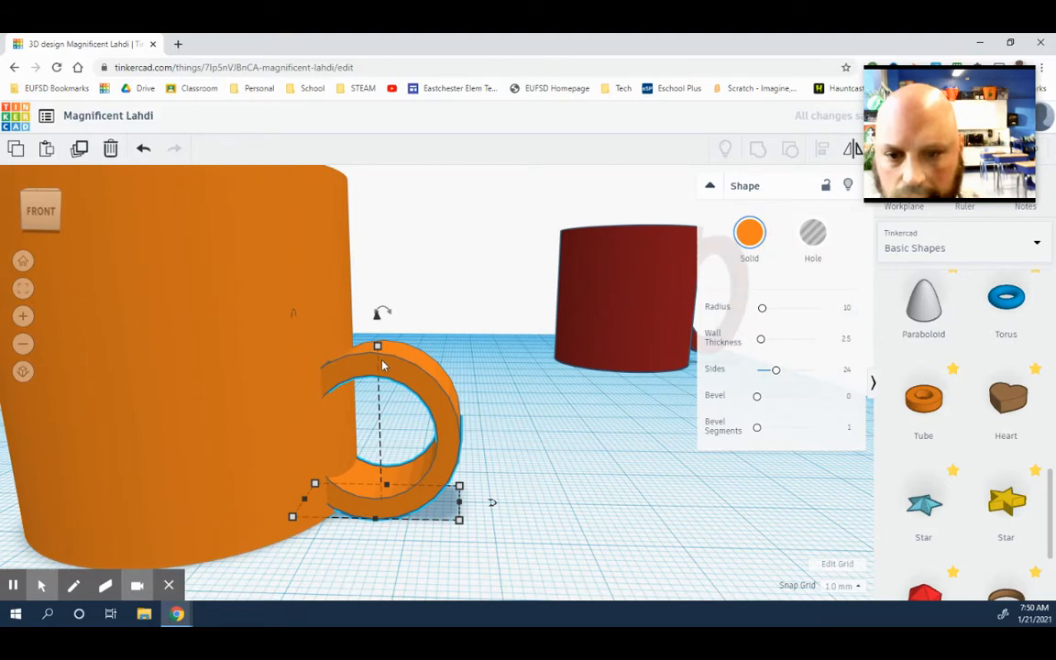
- Stretch the tube taller into an oval handle and make it slightly thinner from front to back
drag(377, 346, 377, 229)
right_drag(535, 450, 455, 519)
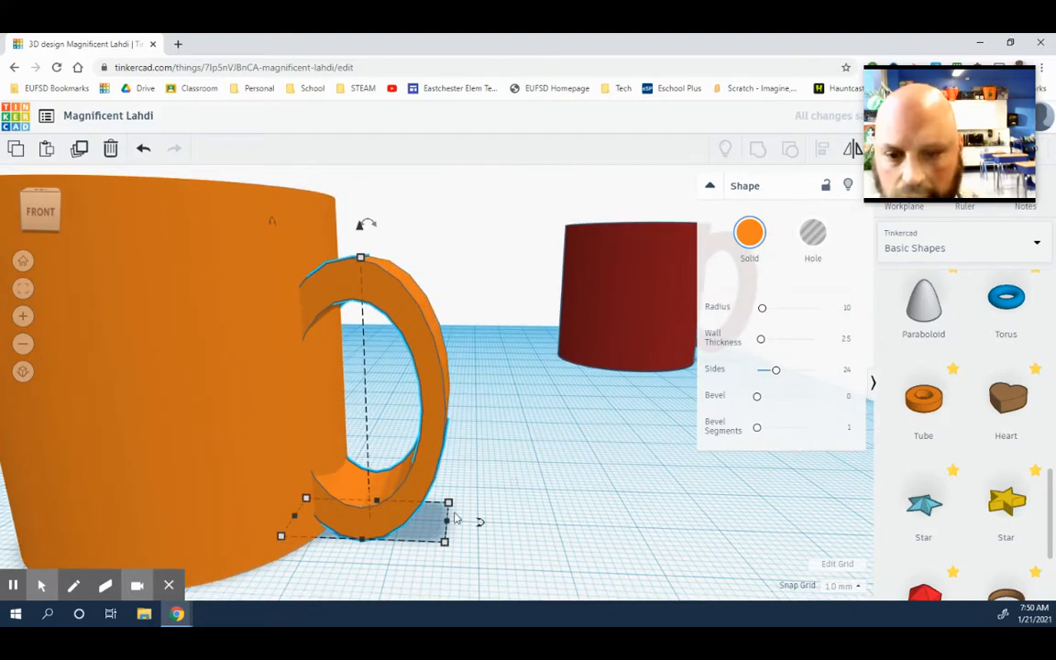
mouse_move(363, 546)
drag(363, 546, 369, 530)
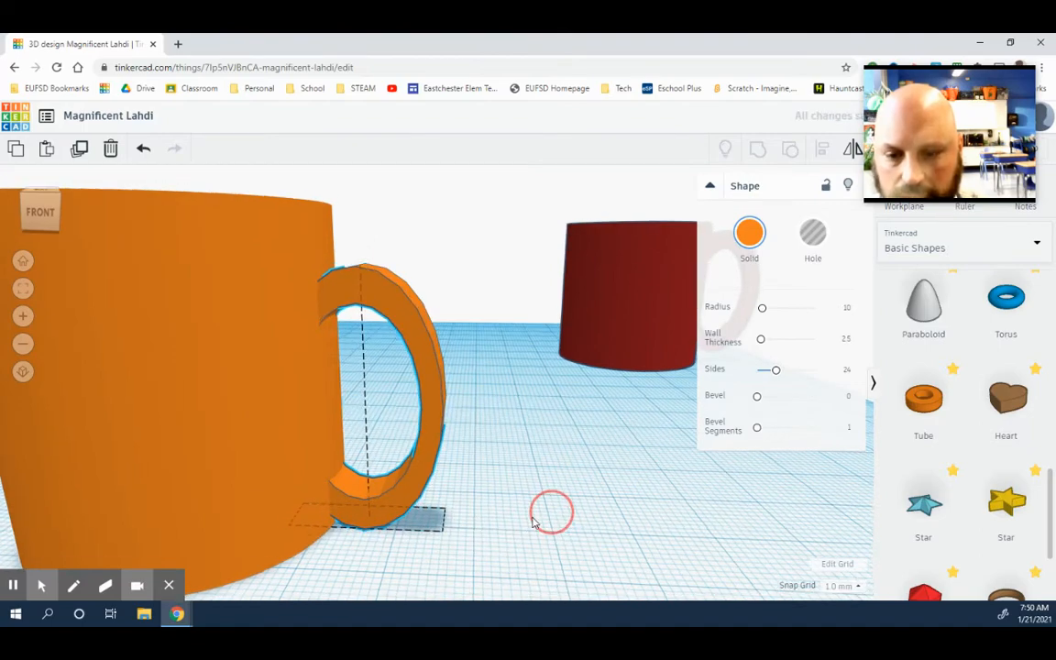
- Nudge the handle until it is centred on the side of the orange cylinder, and raise it slightly
right_drag(552, 509, 219, 488)
key(Left)
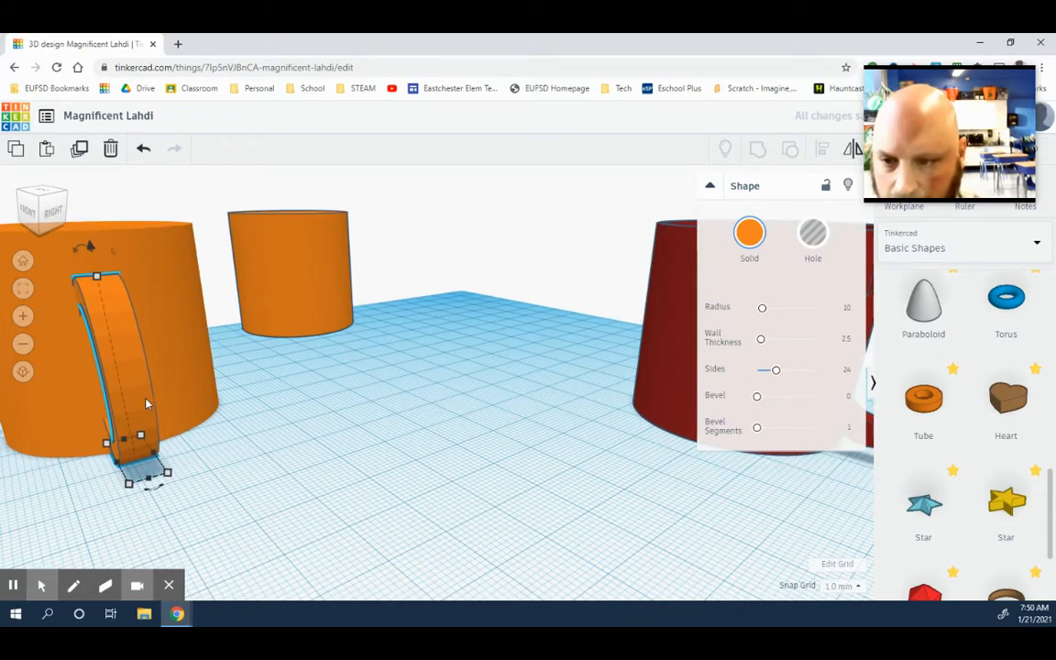
key(Right)
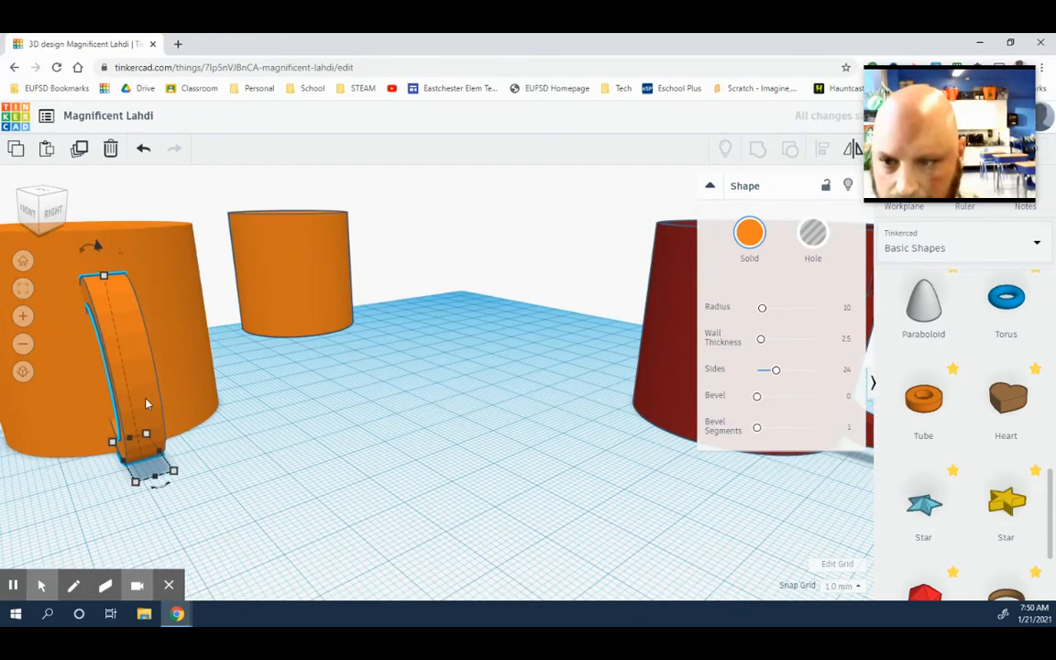
key(Right)
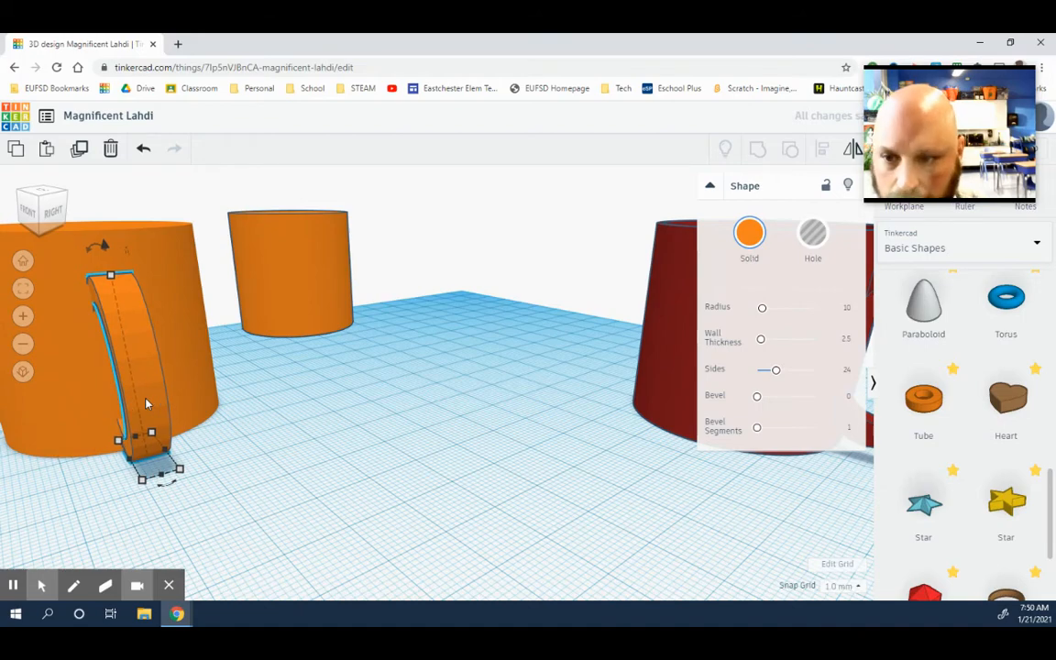
right_drag(372, 421, 582, 454)
drag(438, 247, 439, 226)
right_drag(651, 443, 697, 454)
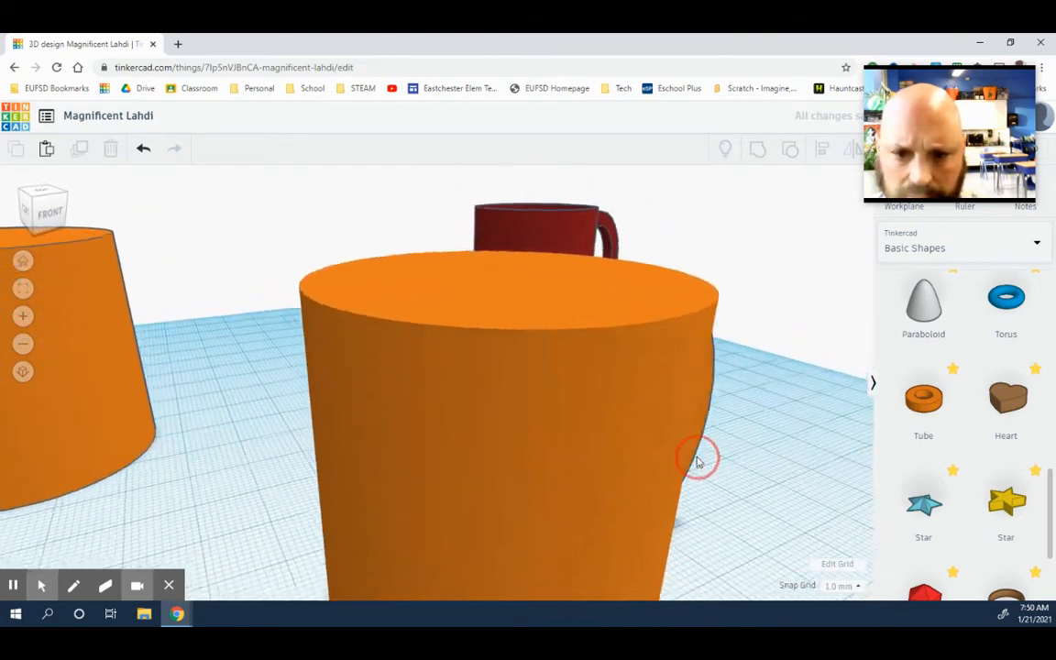
- Move the duplicate cylinder about 110 mm across and 45 mm in depth to the free space beside the handle
right_drag(757, 472, 171, 243)
drag(171, 243, 644, 426)
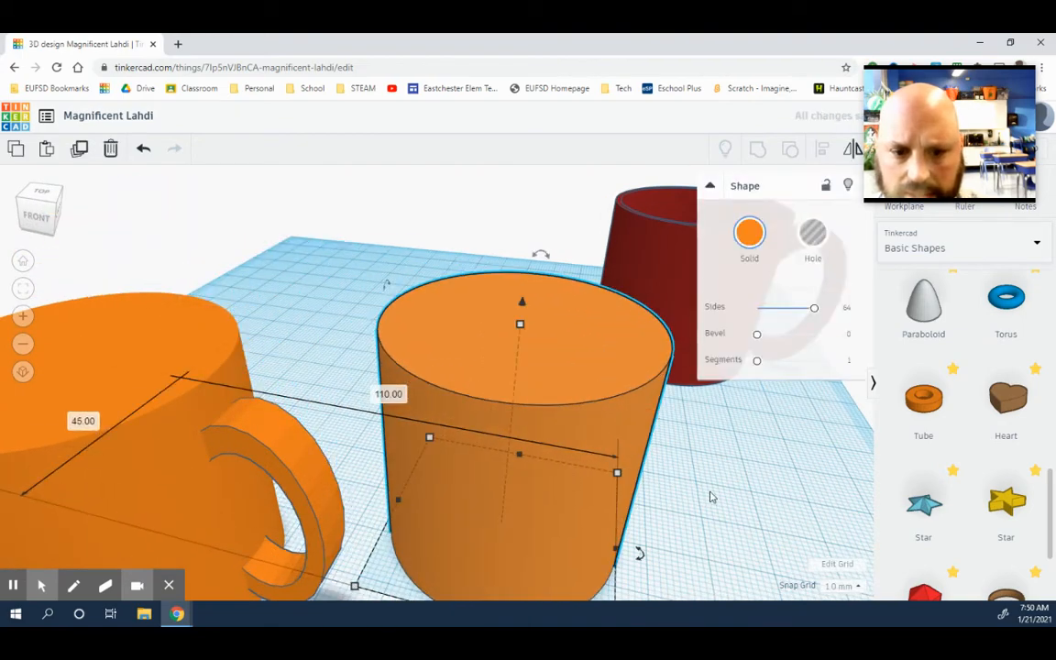
right_drag(712, 497, 729, 451)
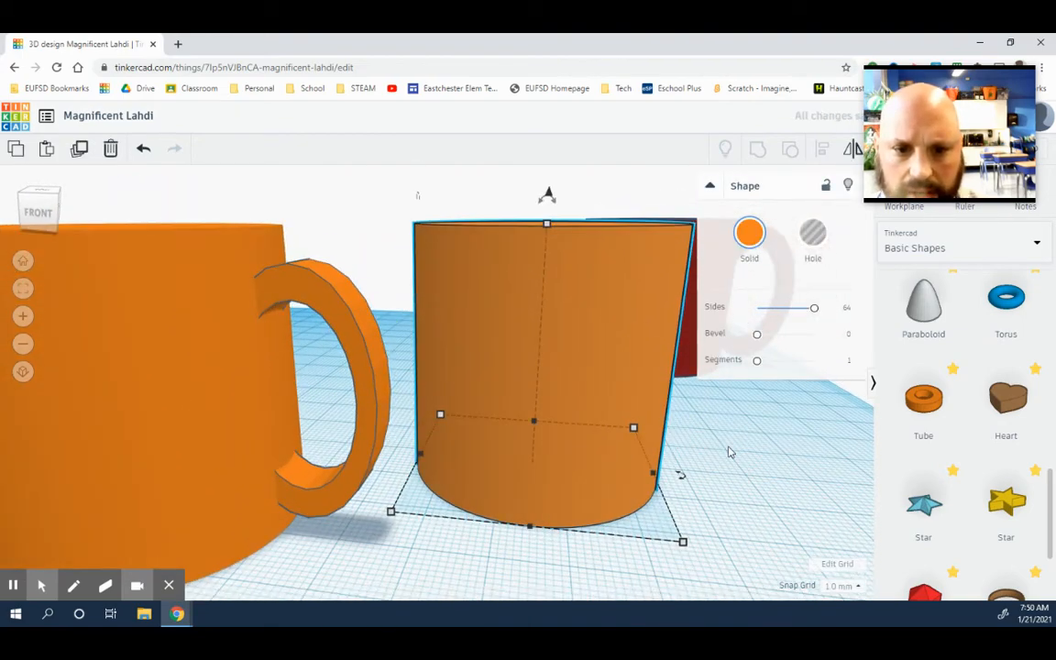
- Turn the duplicate cylinder into a hole and shift it toward the front of the workplane
click(759, 236)
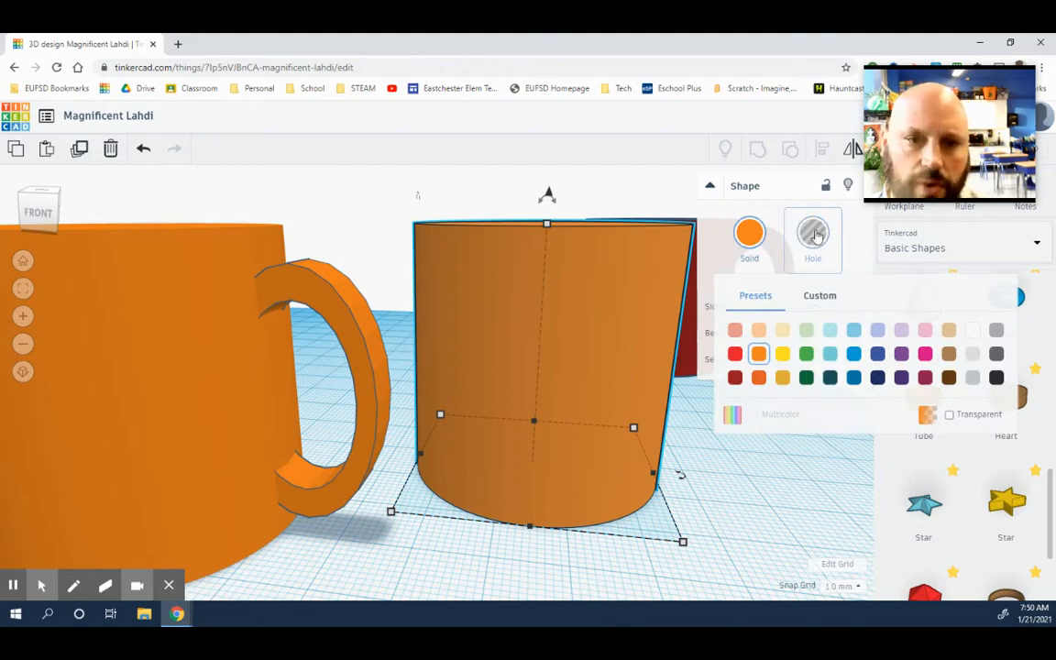
click(816, 237)
mouse_move(724, 431)
right_down()
mouse_move(757, 457)
mouse_move(733, 451)
right_up()
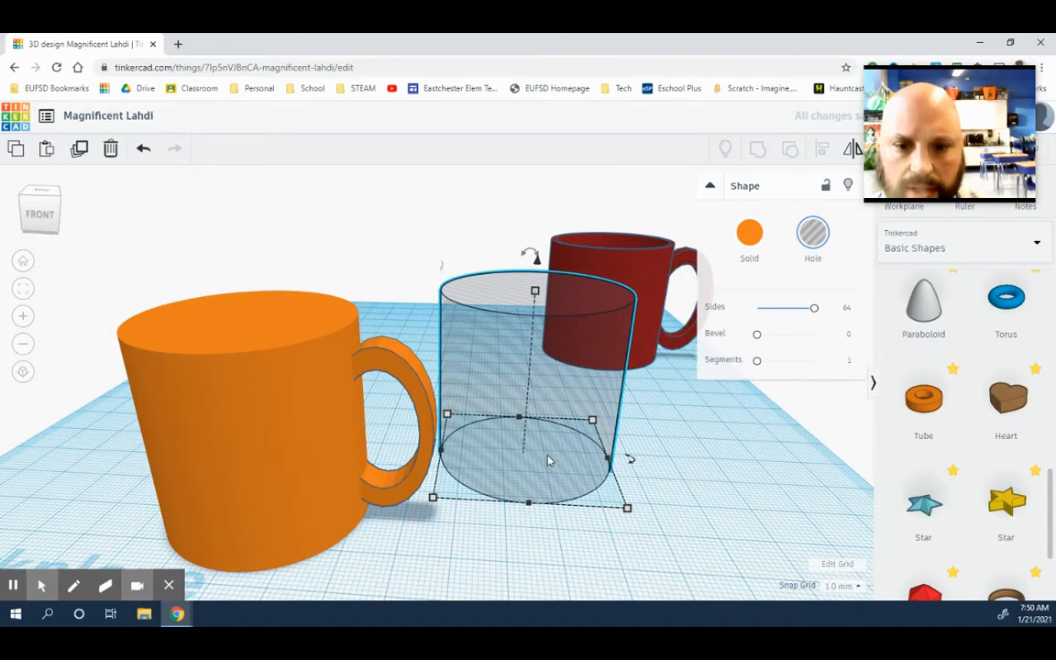
drag(579, 373, 630, 411)
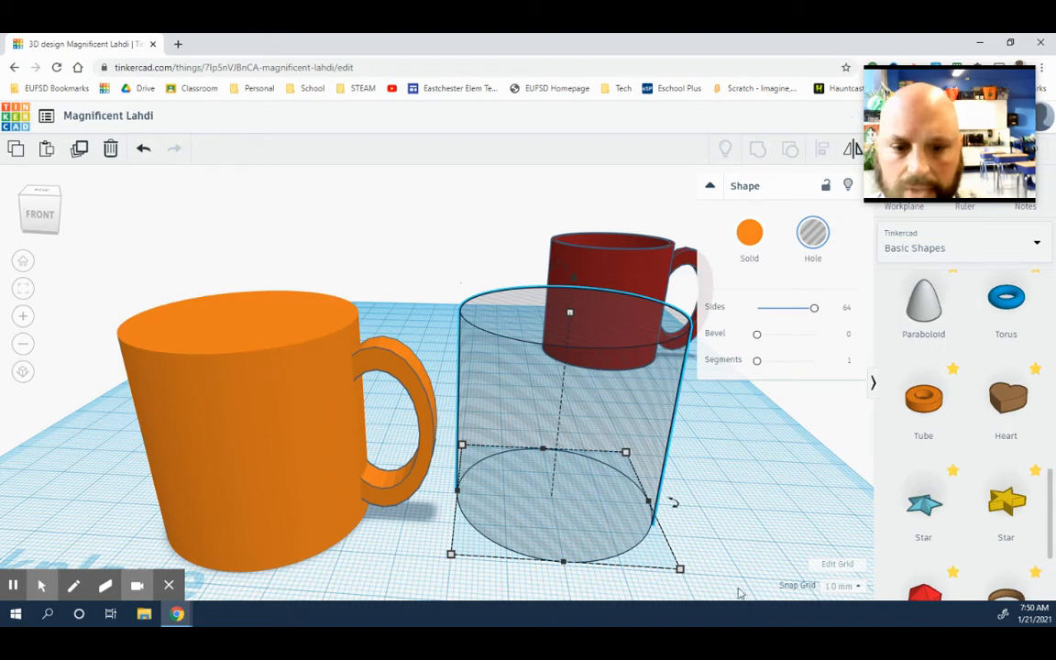
- Set the hole cylinder's width and depth to 38 mm
scroll(680, 569, down, 3)
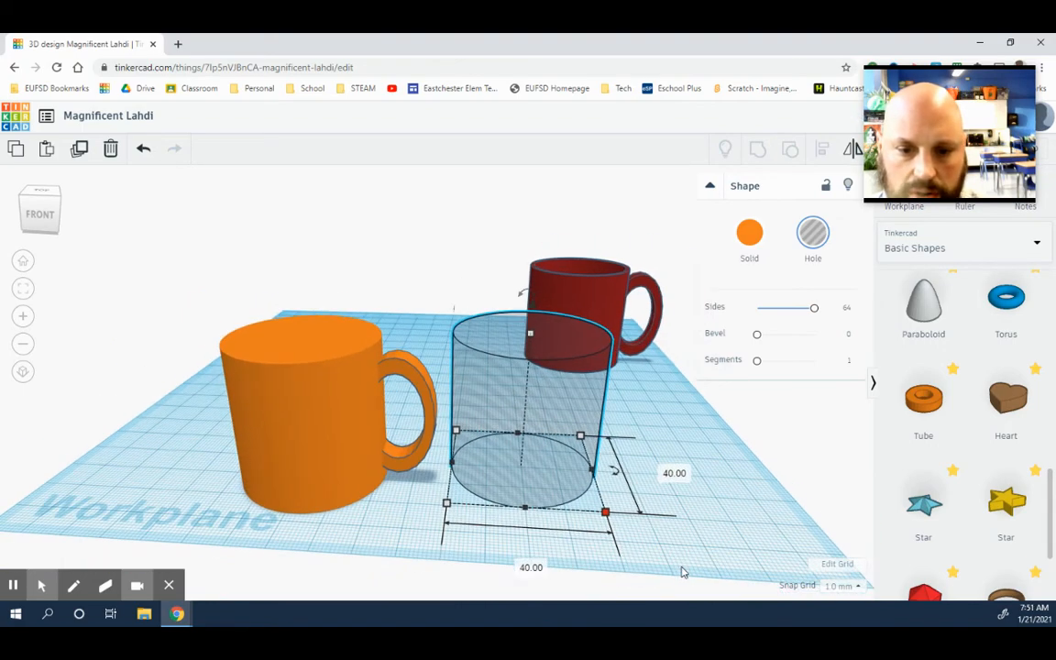
click(540, 565)
text(38)
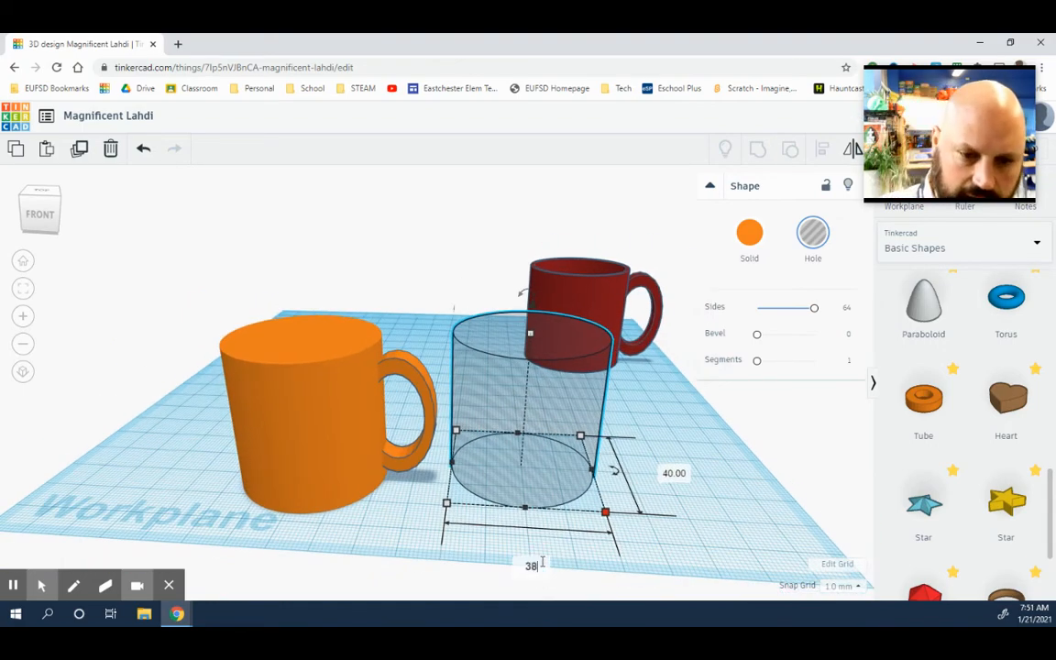
click(668, 473)
key(BackSpace)
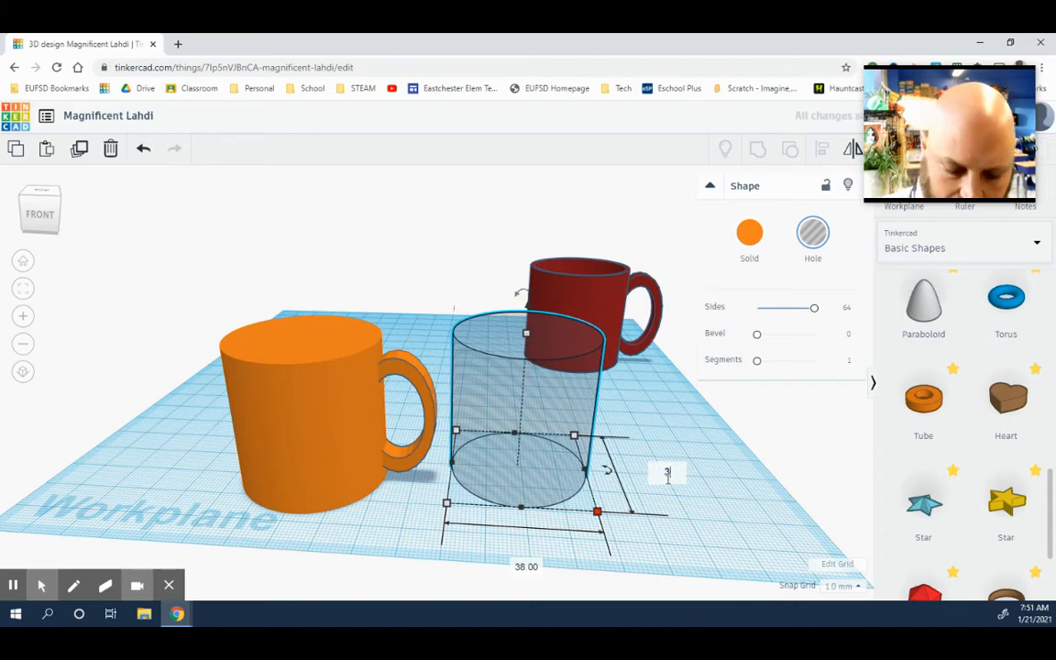
text(38)
key(Return)
- Raise the hole cylinder about 2 mm above the workplane to leave a floor for the mug
scroll(720, 529, up, 5)
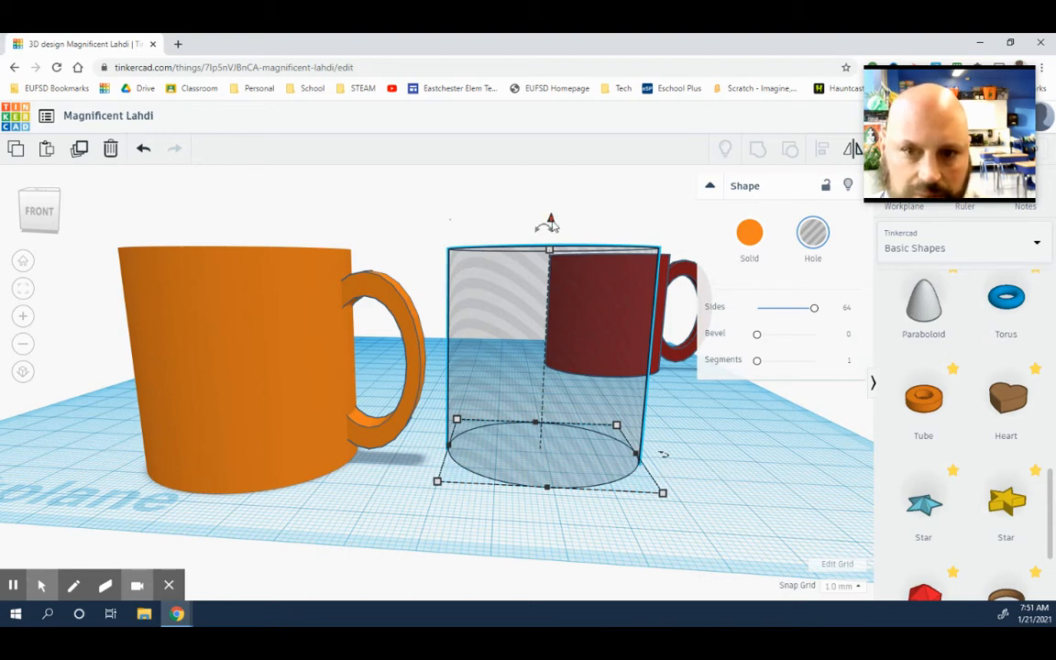
drag(551, 224, 551, 213)
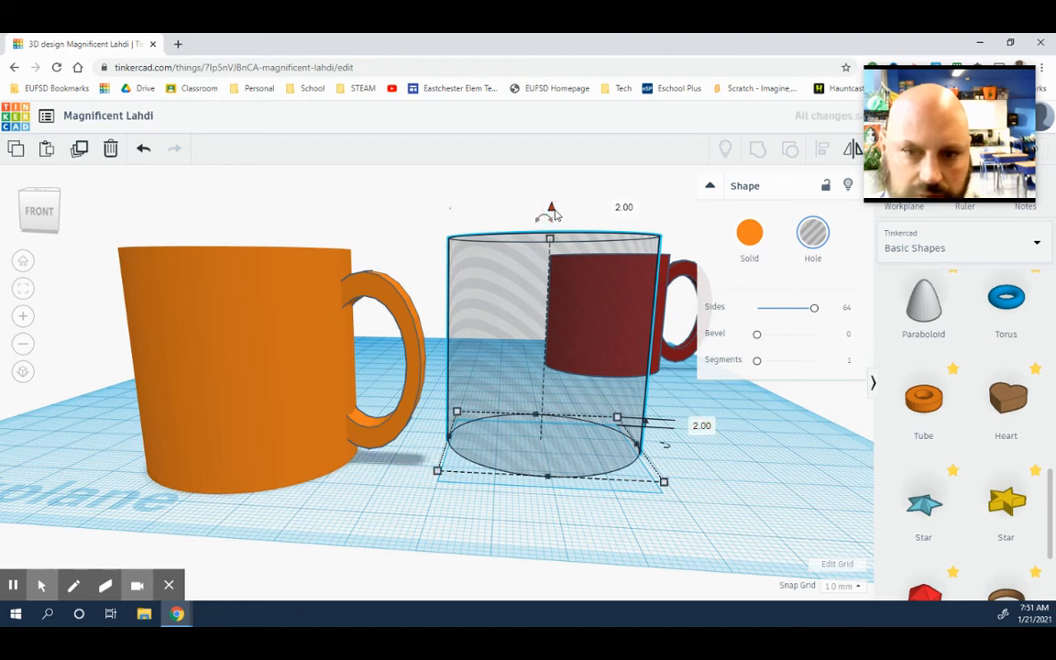
mouse_move(553, 214)
mouse_down()
mouse_move(552, 225)
mouse_move(555, 208)
mouse_up()
click(462, 487)
- Move the hole cylinder into the orange mug body and centre it, leaving an even wall all around the rim
right_drag(462, 488, 485, 493)
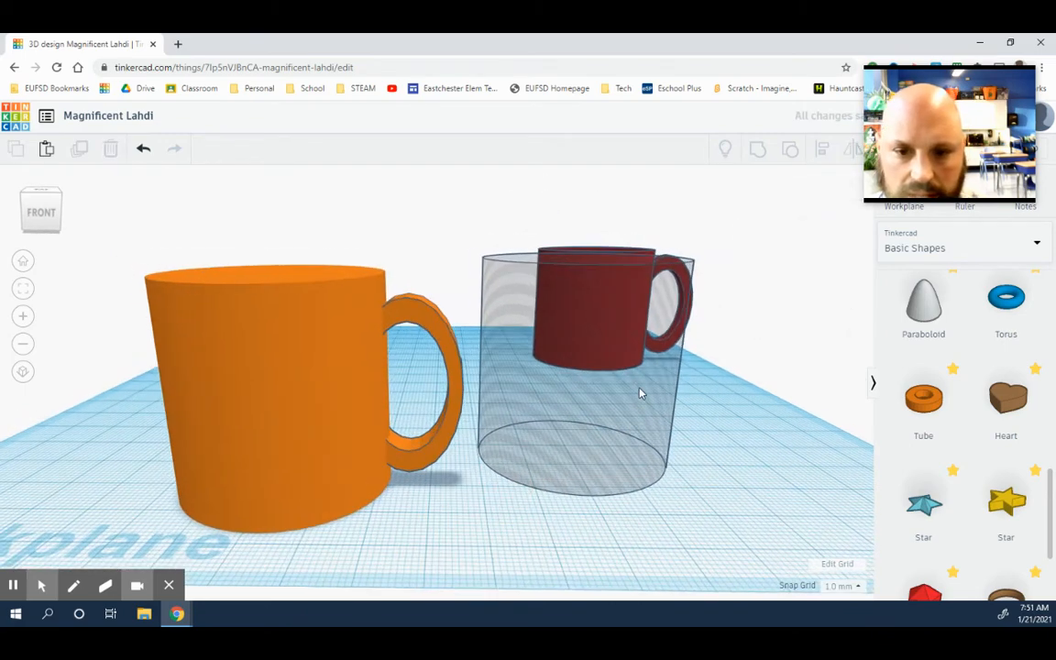
drag(641, 392, 293, 403)
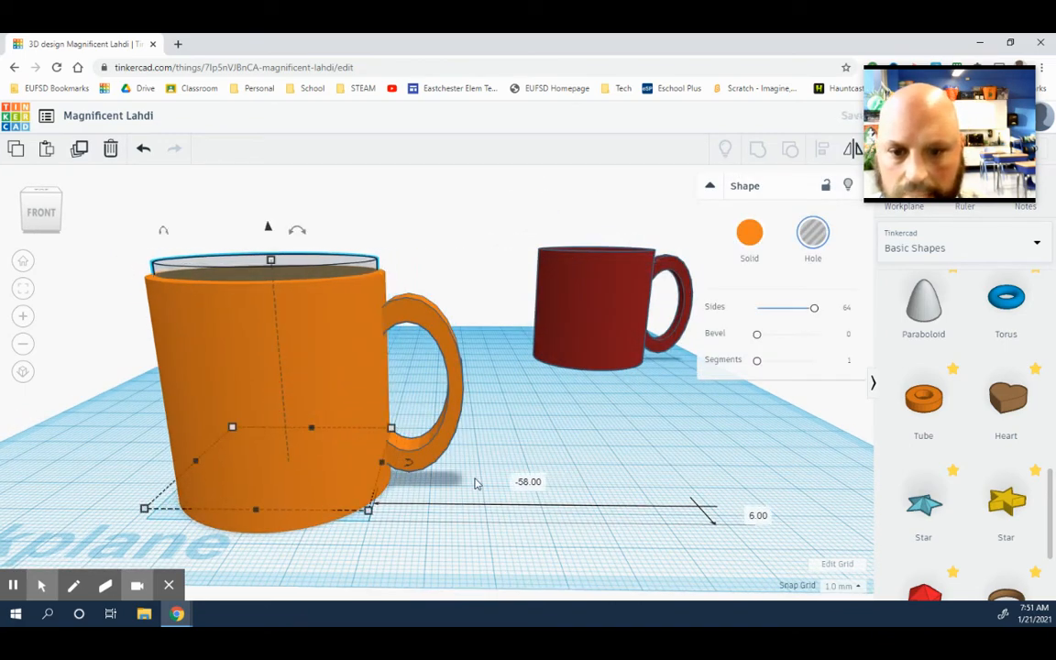
right_drag(494, 468, 687, 458)
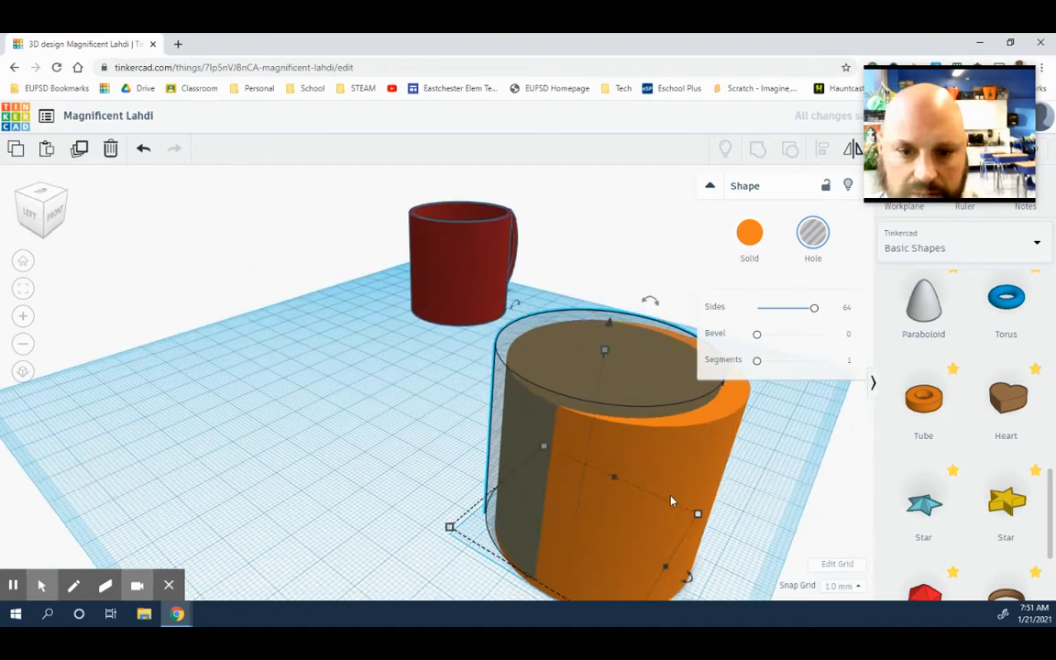
scroll(603, 445, down, 3)
right_drag(471, 535, 550, 523)
drag(615, 403, 624, 401)
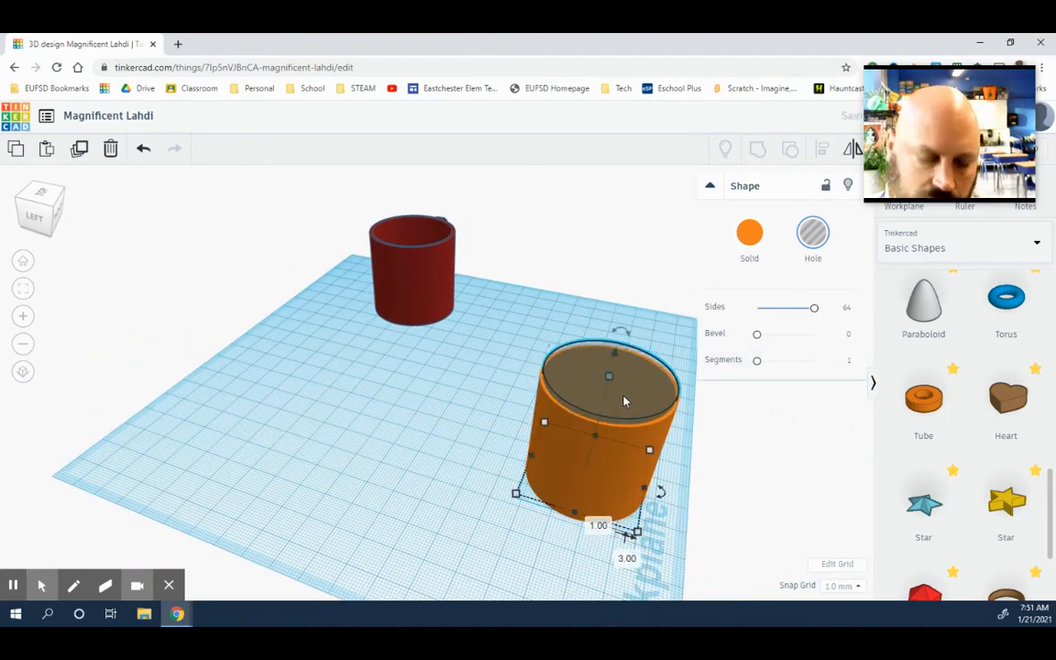
key(Left)
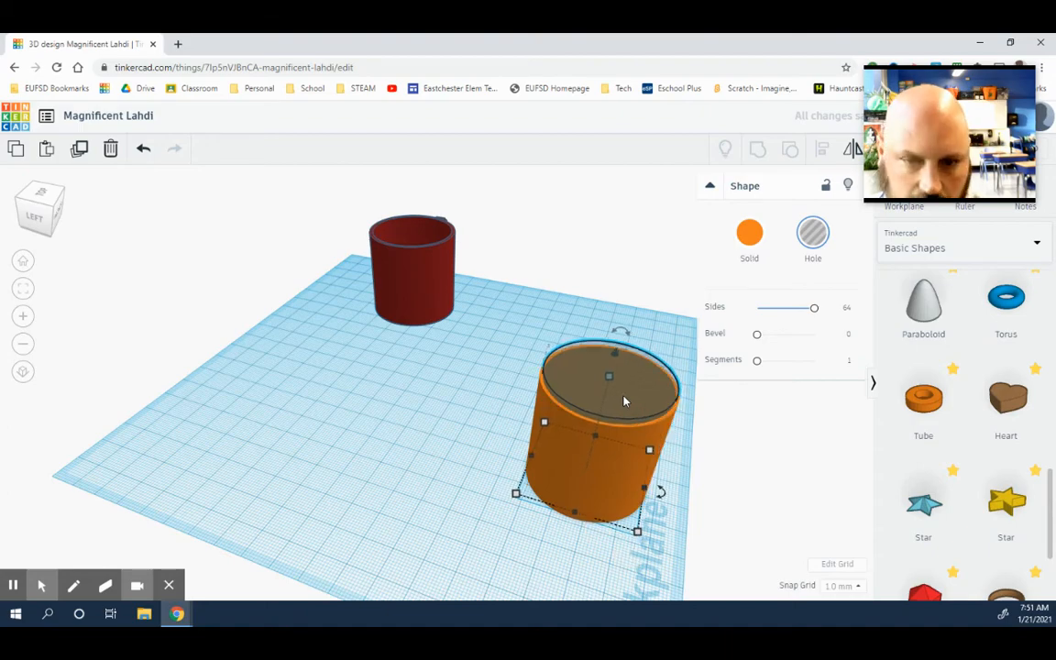
right_drag(506, 417, 532, 502)
click(563, 466)
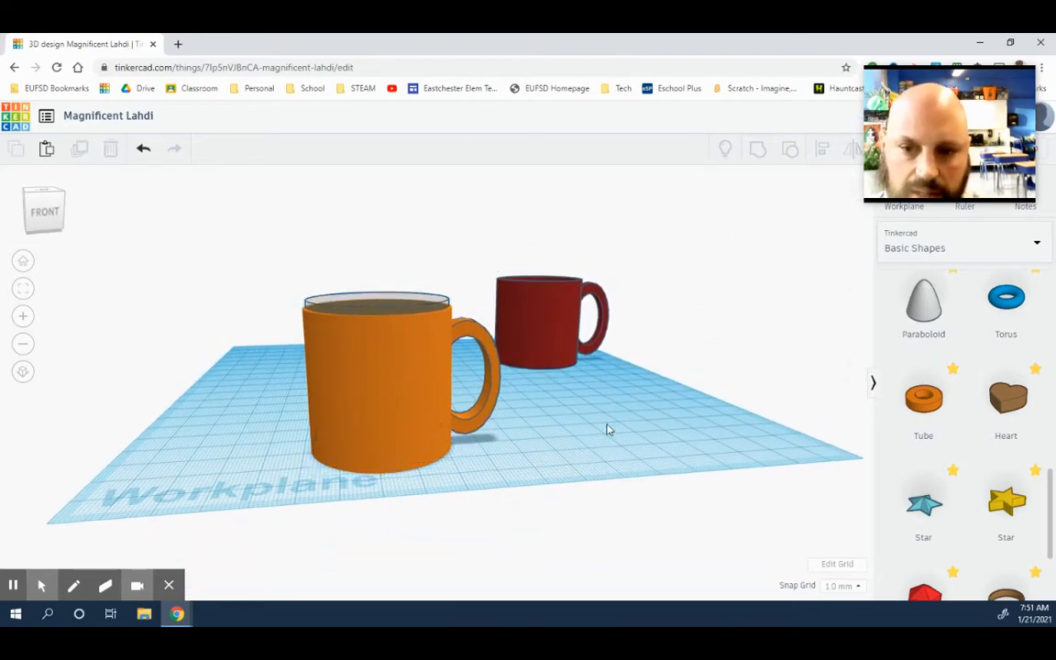
right_drag(606, 429, 595, 433)
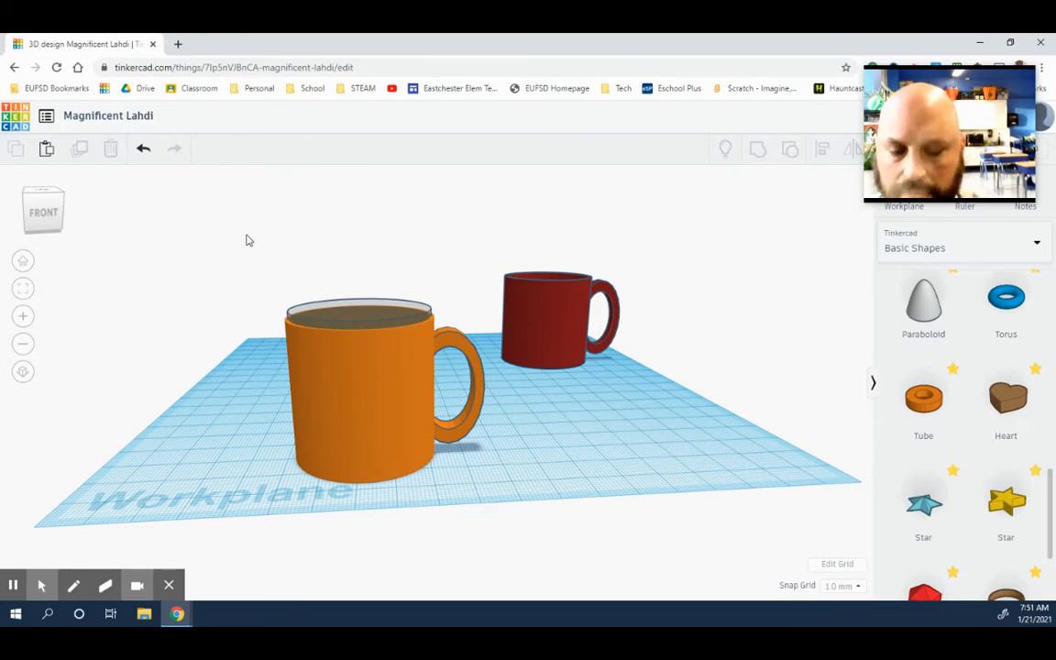
click(245, 240)
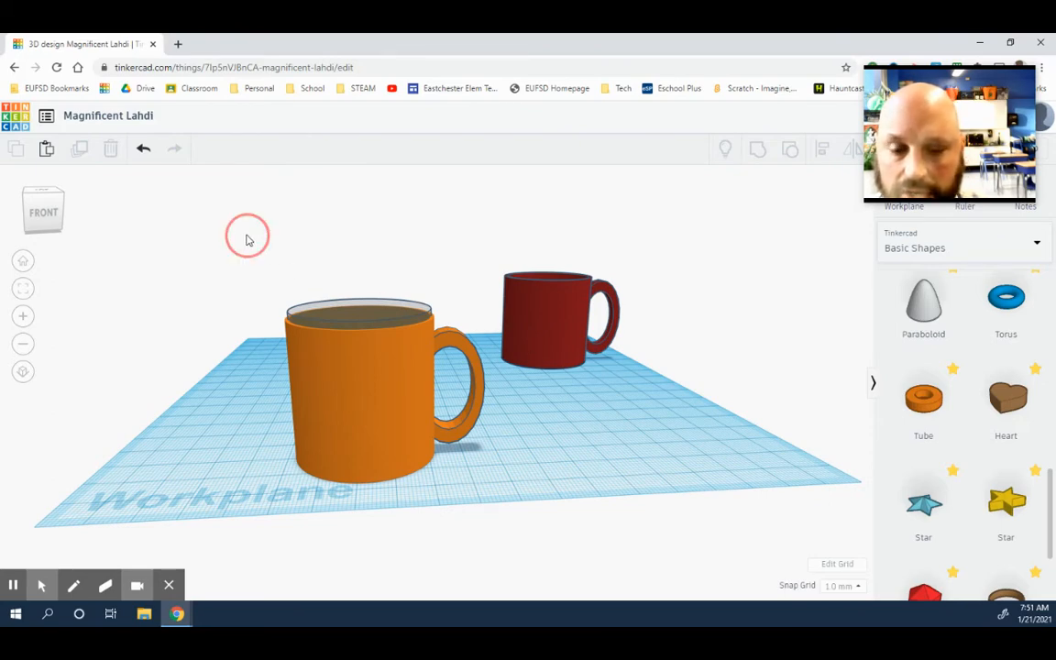
drag(246, 240, 486, 467)
click(553, 433)
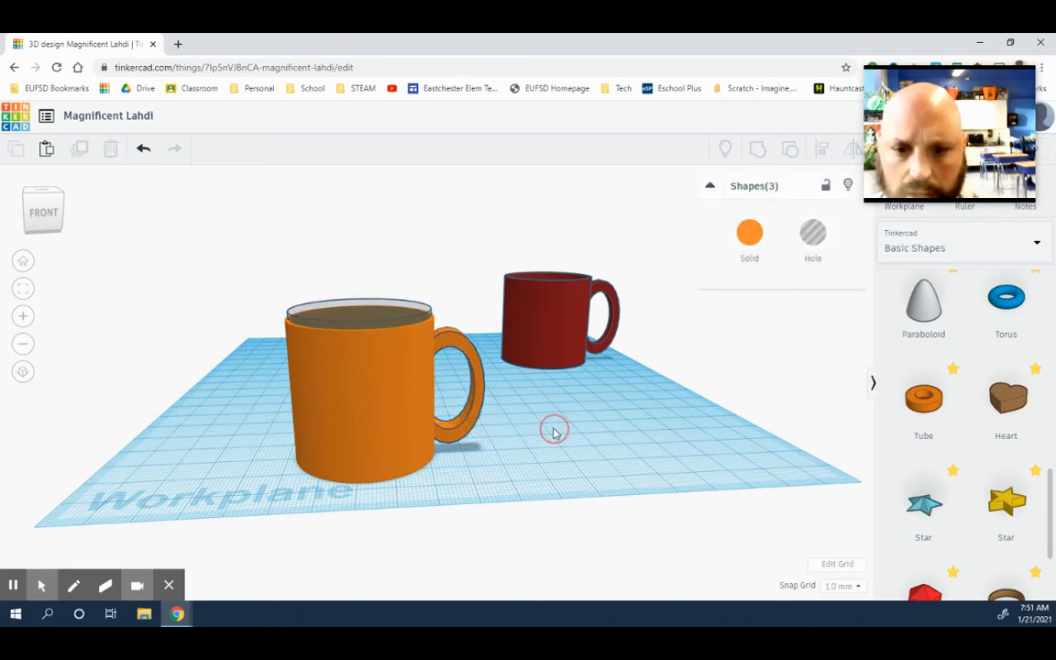
- Delete the red reference mug
click(560, 319)
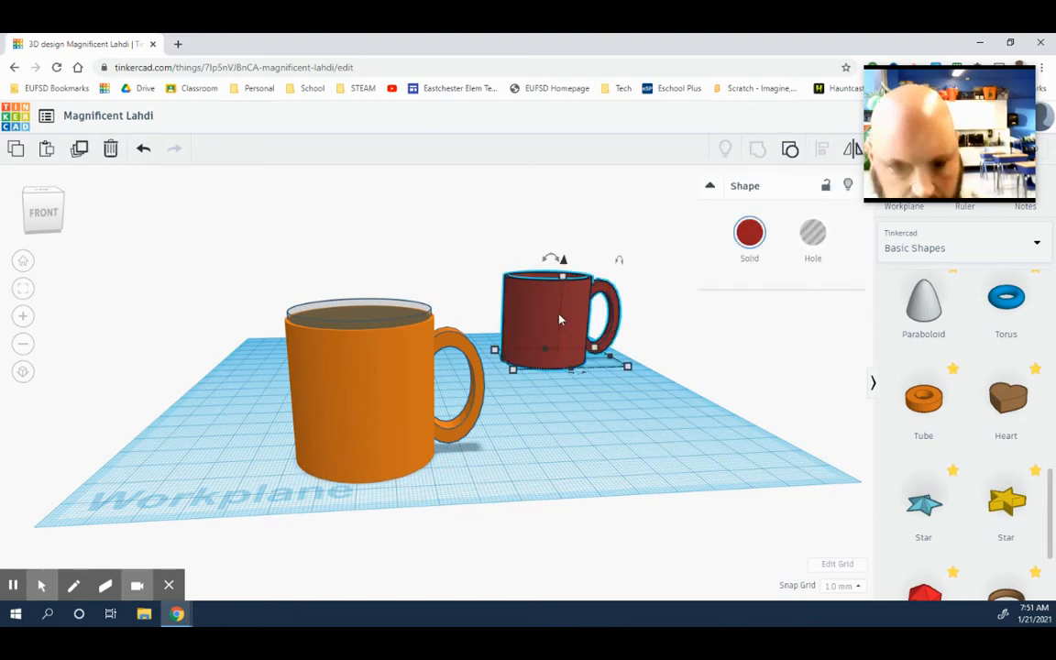
key(Delete)
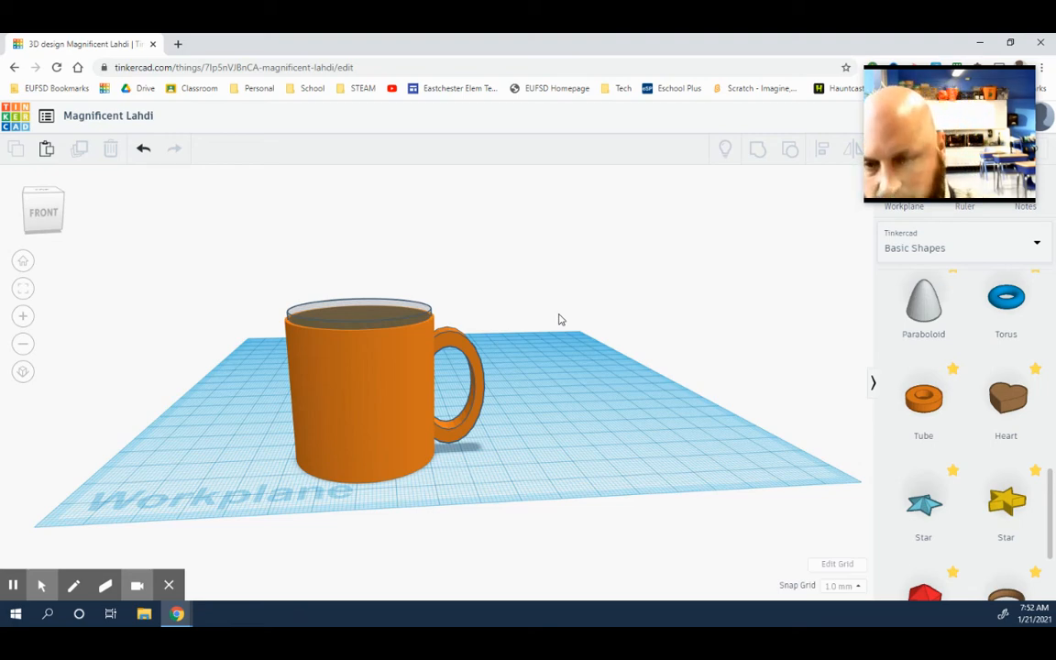
- Group the orange body, the handle and the hole cylinder into one hollow mug
key(ctrl+a)
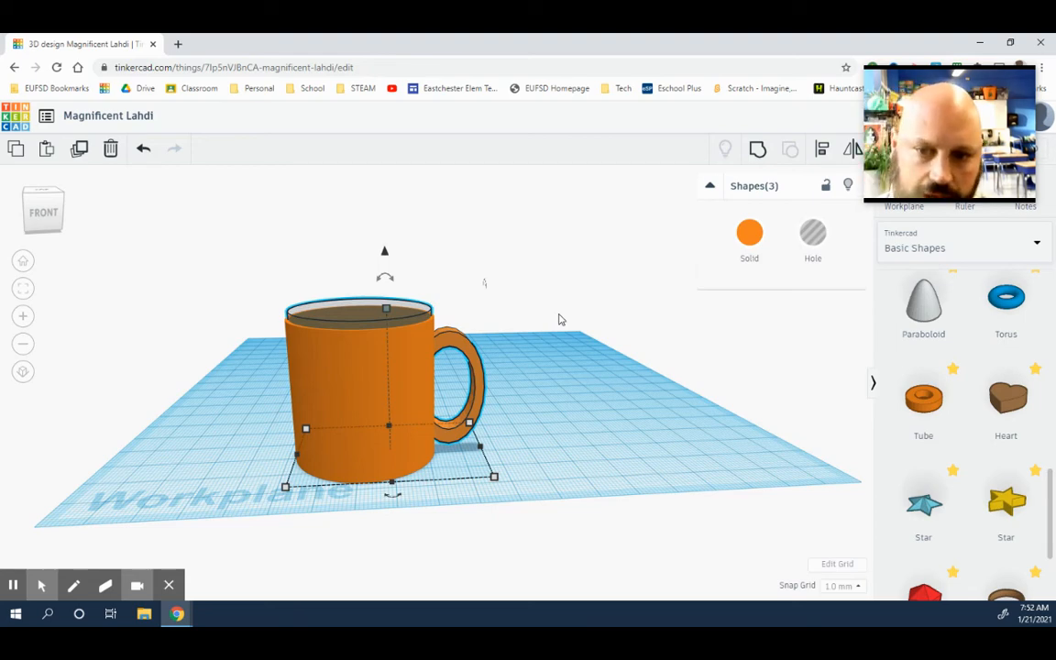
click(757, 151)
right_drag(563, 324, 524, 313)
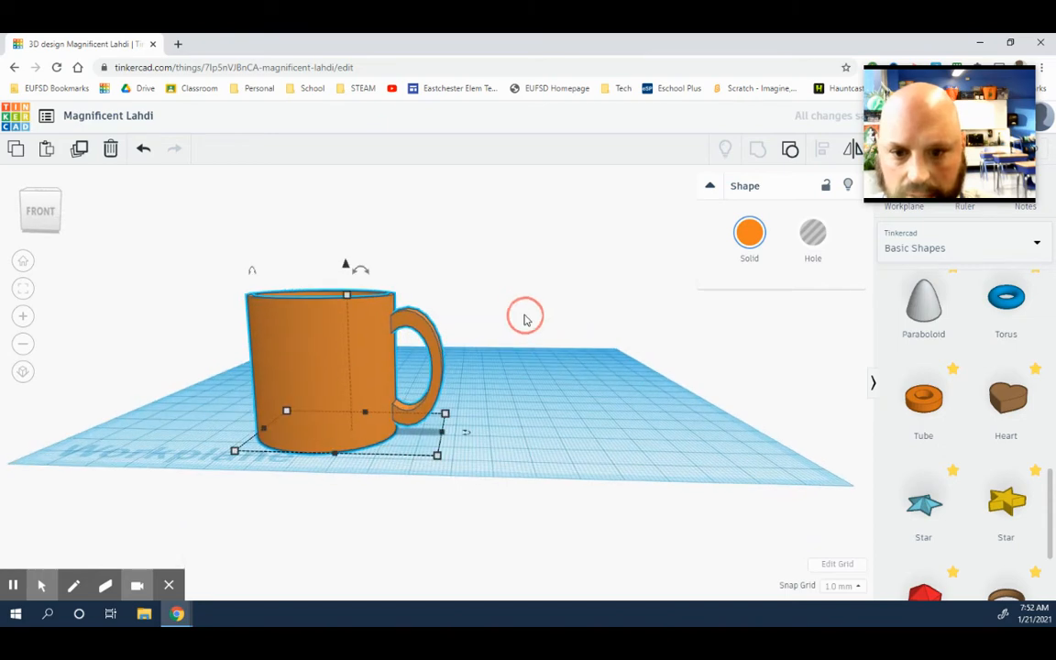
- Move the finished mug about 38 mm to the right and 60 mm in depth, toward the middle of the workplane
click(530, 365)
drag(356, 361, 483, 335)
scroll(975, 495, down, 1)
scroll(975, 495, down, 1)
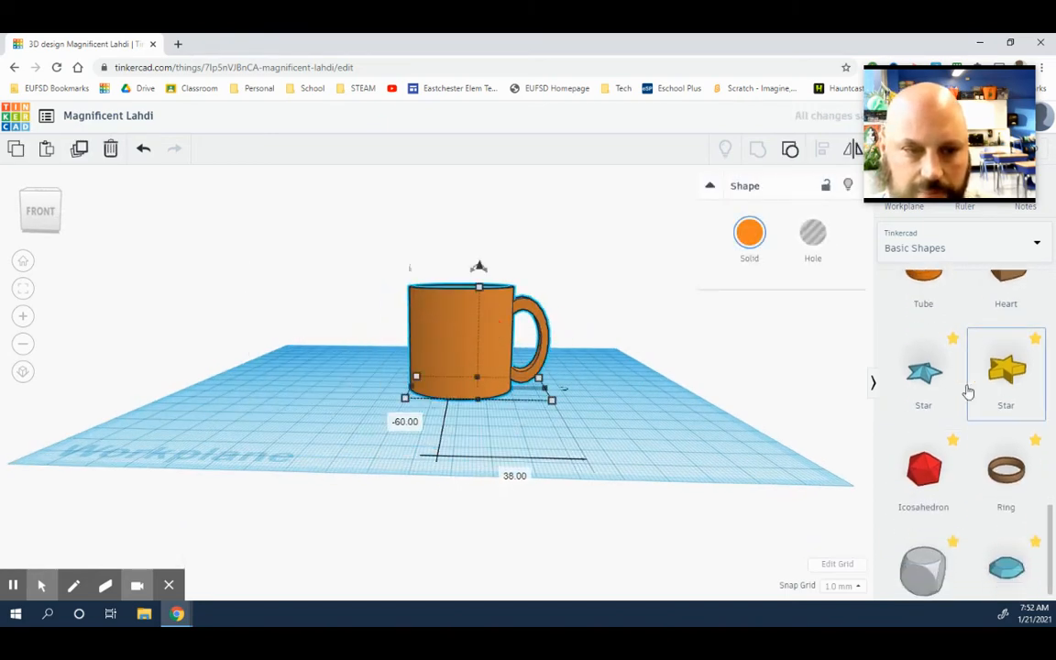
right_drag(630, 417, 384, 393)
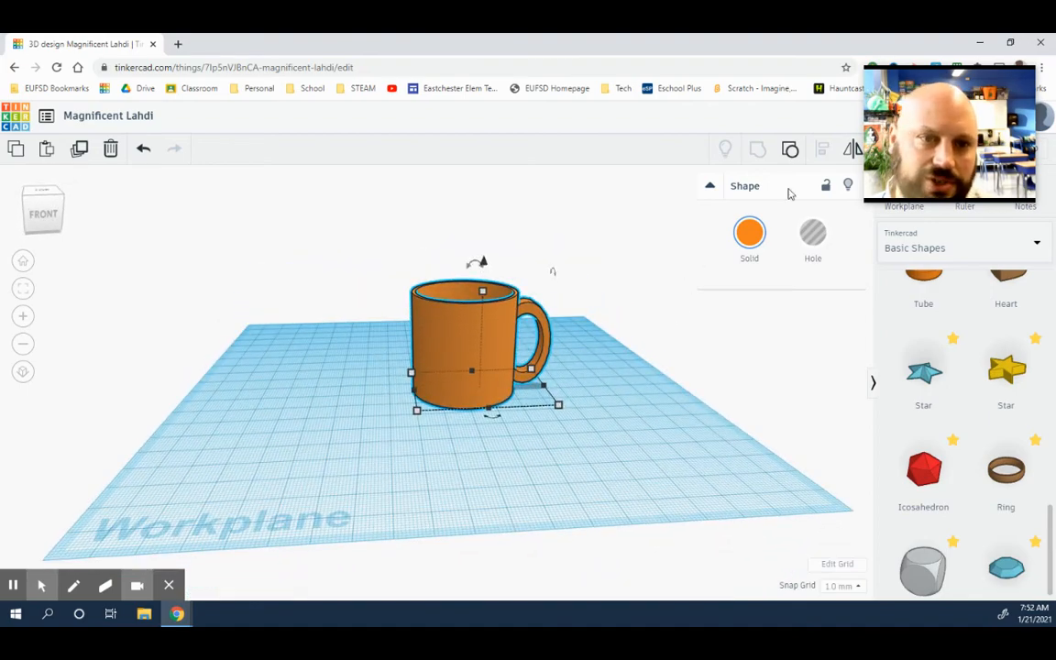
drag(927, 107, 939, 180)
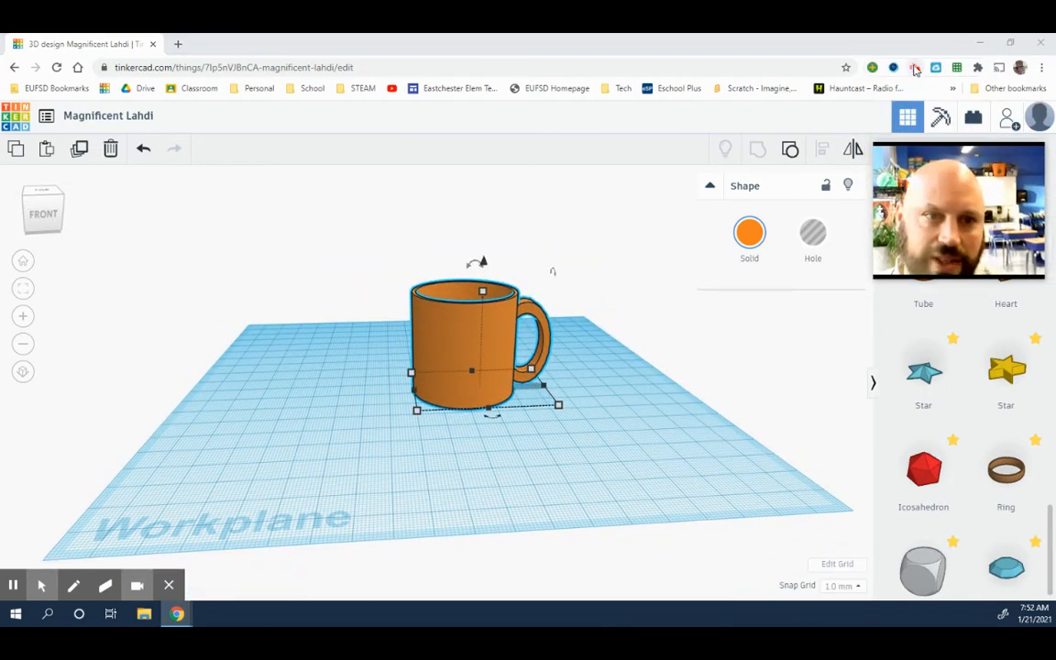
click(914, 67)
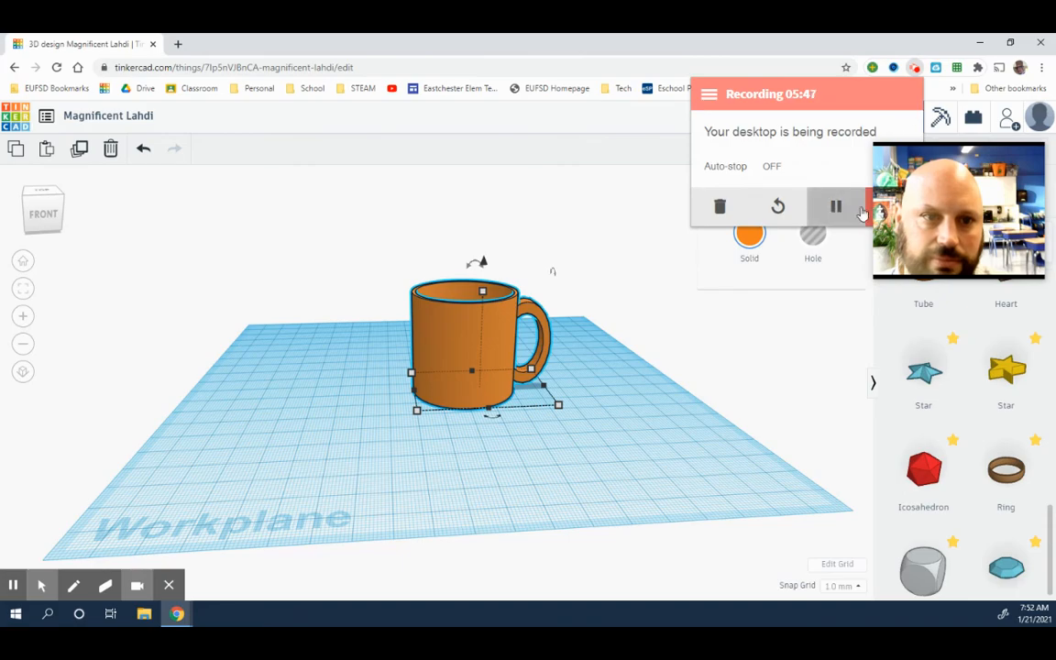